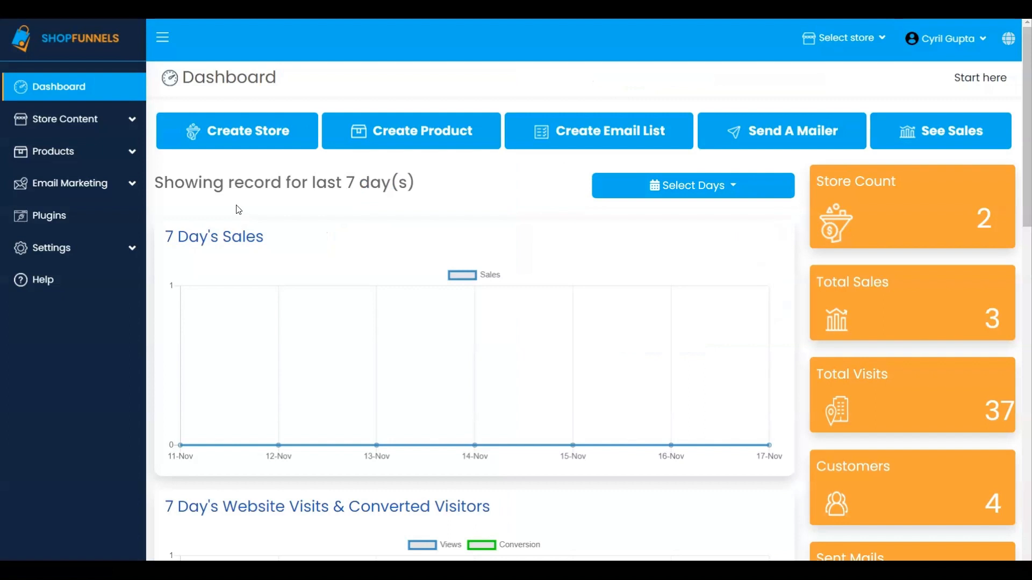
# Step: Open the AI Writer for email marketing and set its task to Write Headline
pyautogui.click(93, 185)
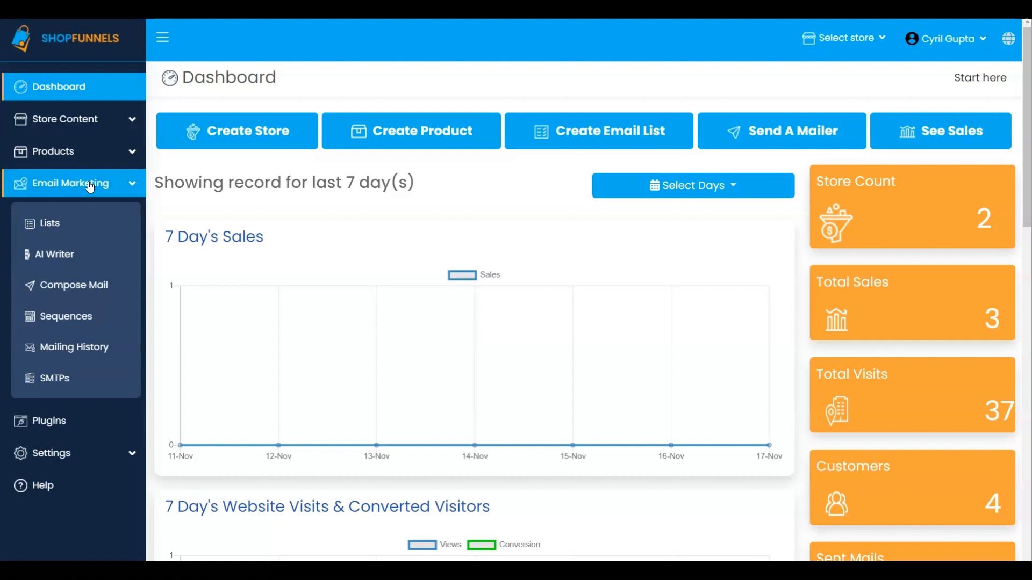
pyautogui.click(63, 260)
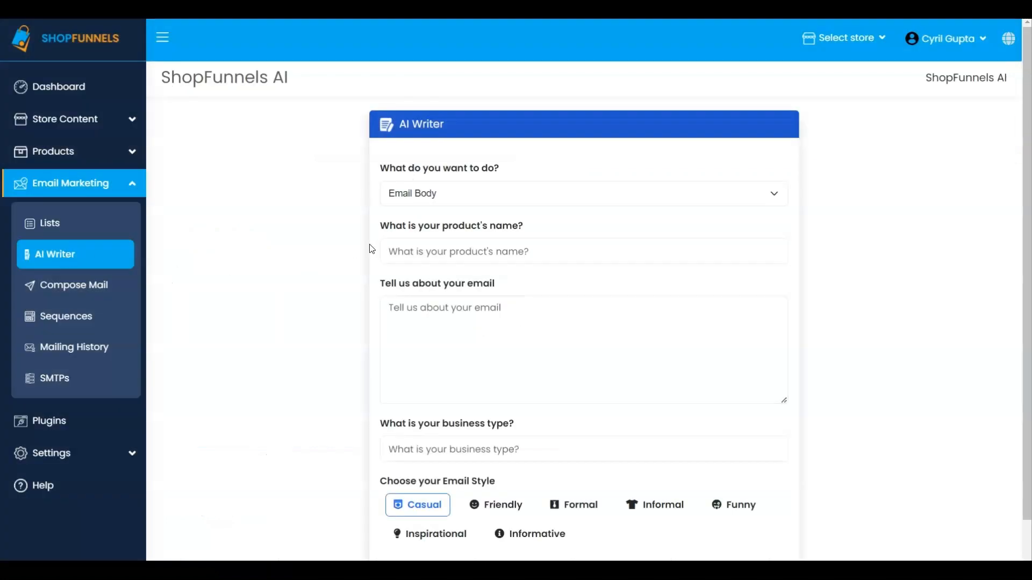
pyautogui.click(553, 194)
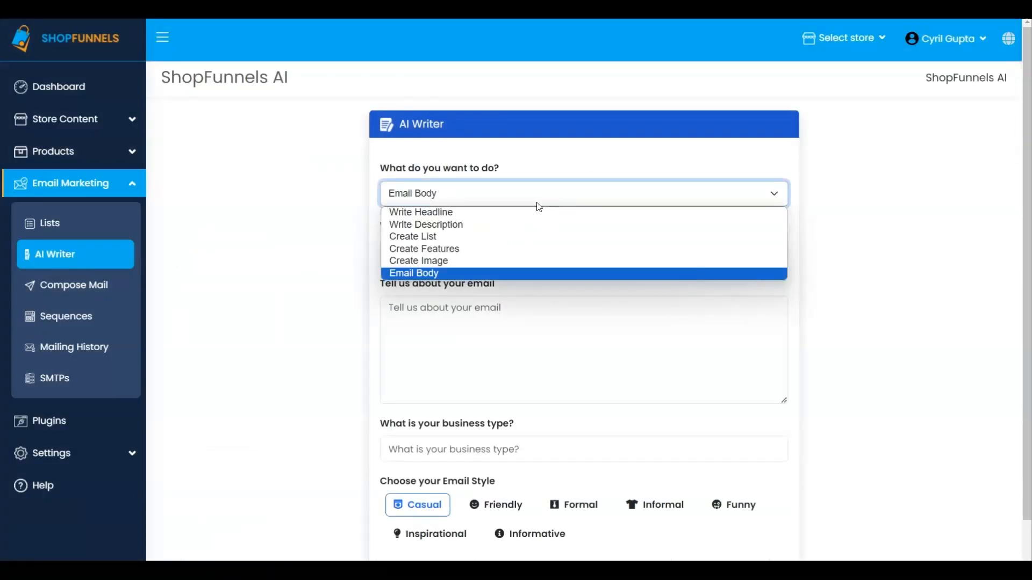
pyautogui.click(511, 214)
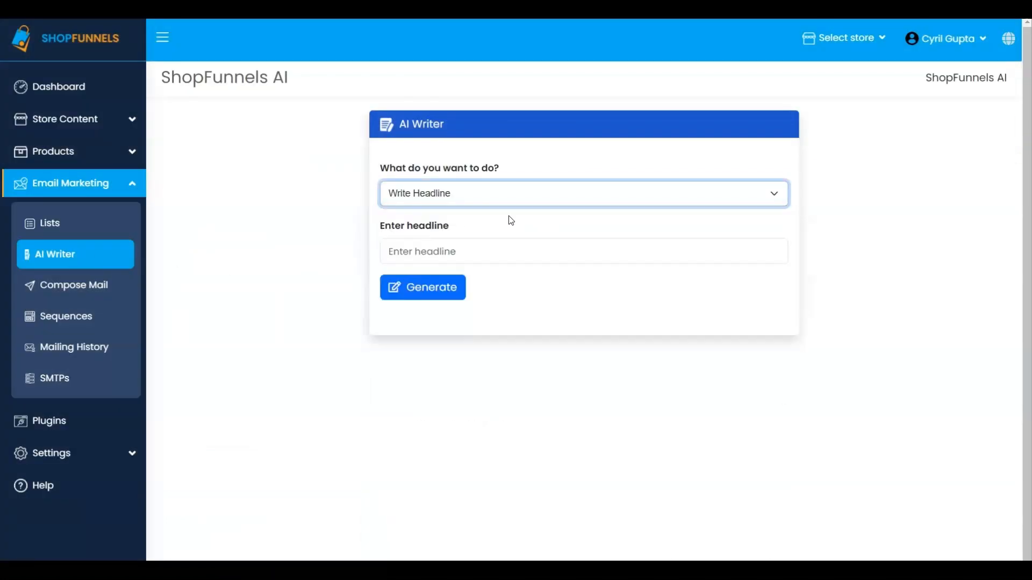
# Step: Generate headlines from "The Plant Growth Formula That Will Grow Your Plants 20% Faster" and copy the second suggestion
pyautogui.click(450, 250)
pyautogui.write('The Plant Growth Formula That Will Grow Your Plants 20% Faster')
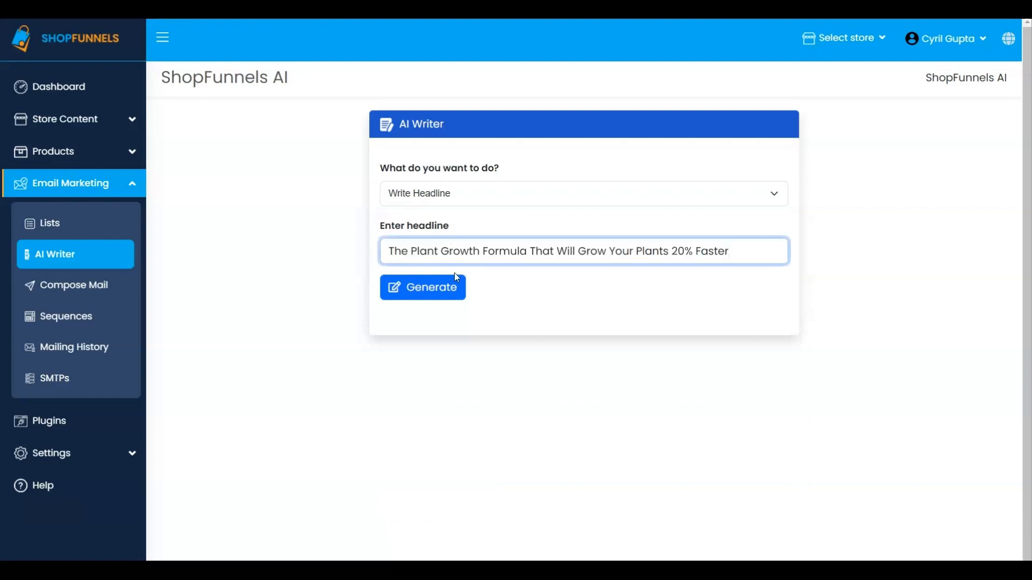
pyautogui.click(445, 290)
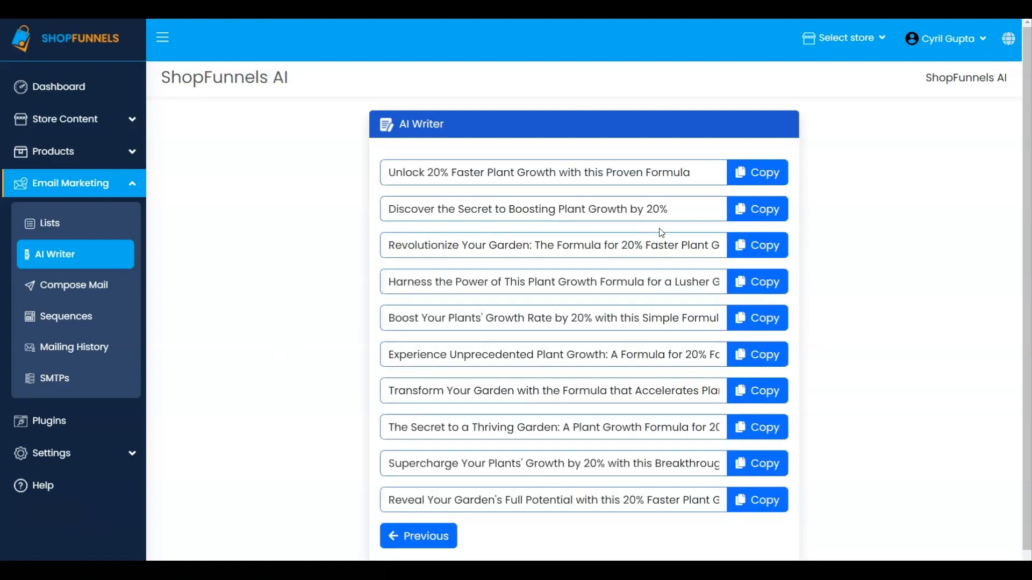
pyautogui.click(751, 211)
pyautogui.click(427, 537)
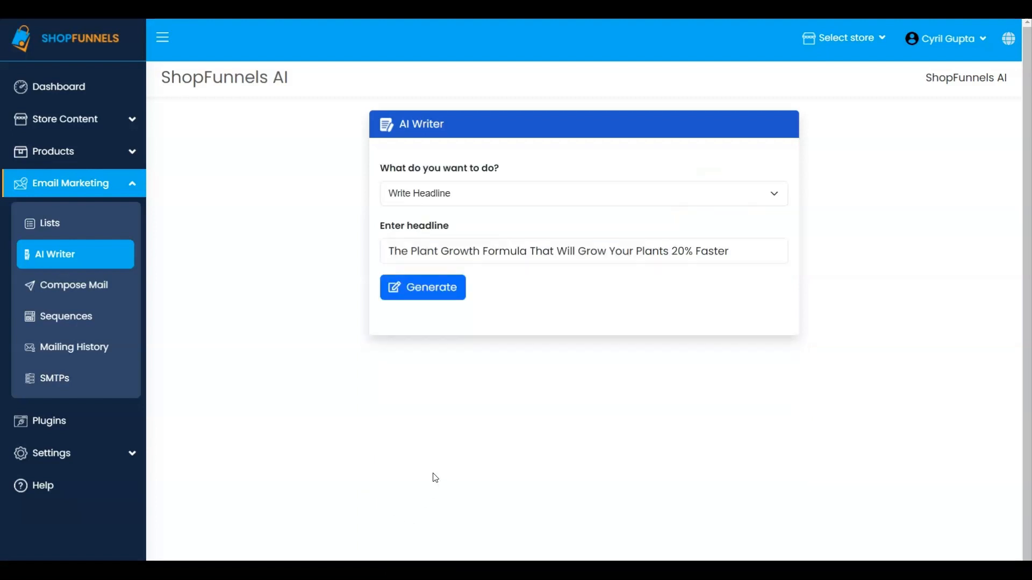
# Step: Use Write Description with "A plant growth addition that can be added to water to grow plants faster." and copy the generated description
pyautogui.click(517, 200)
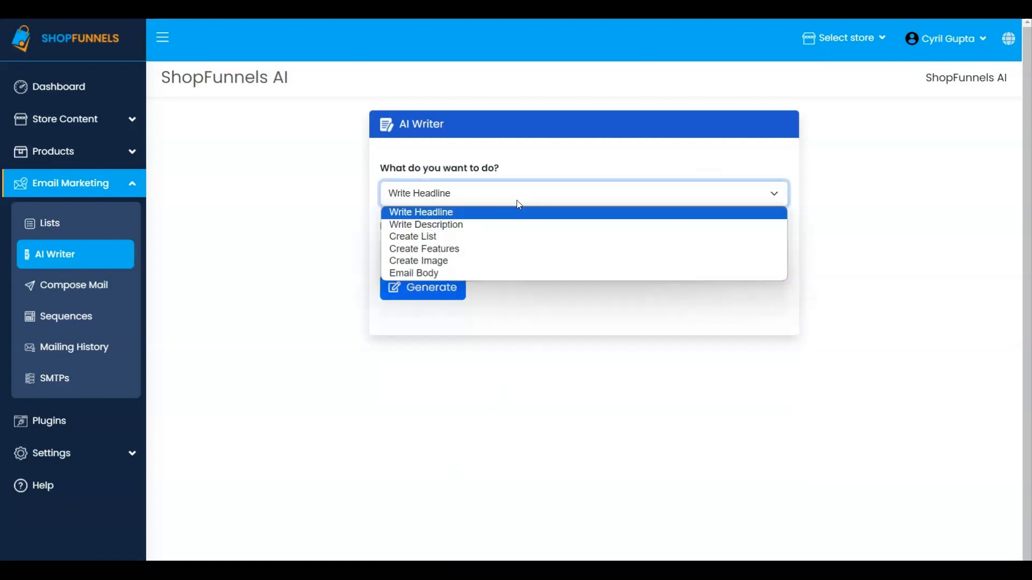
pyautogui.click(507, 226)
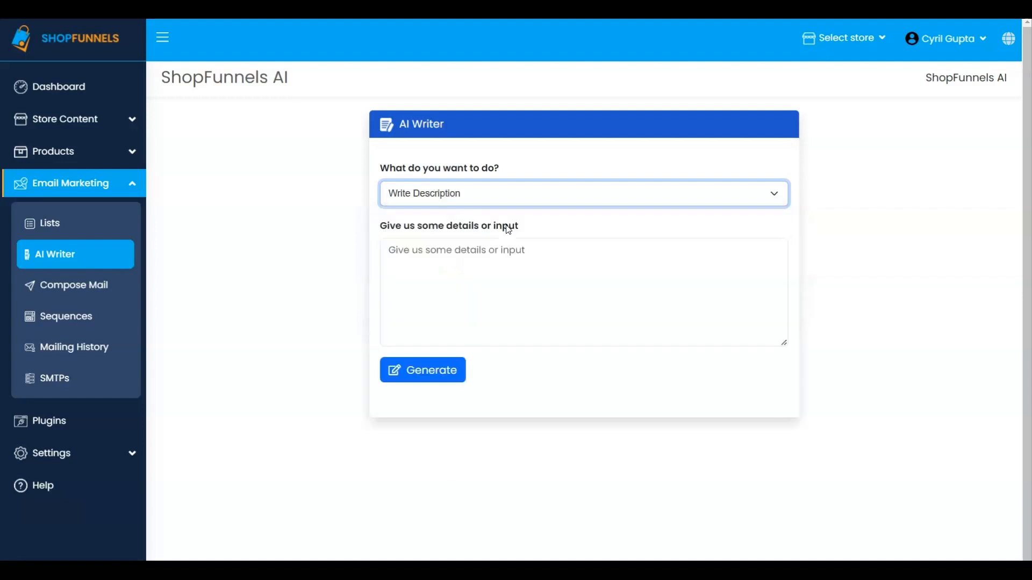
pyautogui.click(396, 248)
pyautogui.hotkey('ctrl', 'v')
pyautogui.click(418, 377)
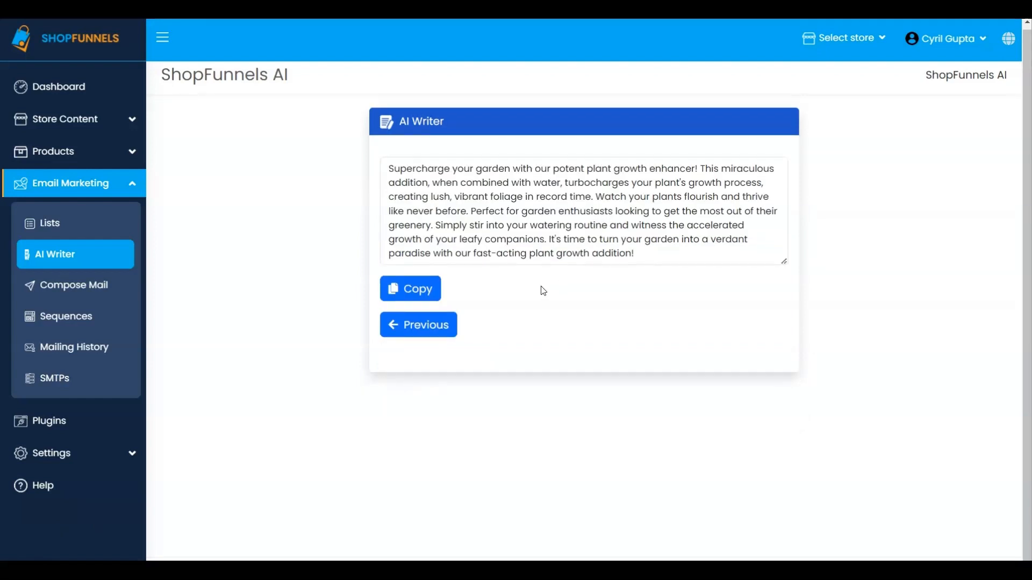
pyautogui.click(407, 291)
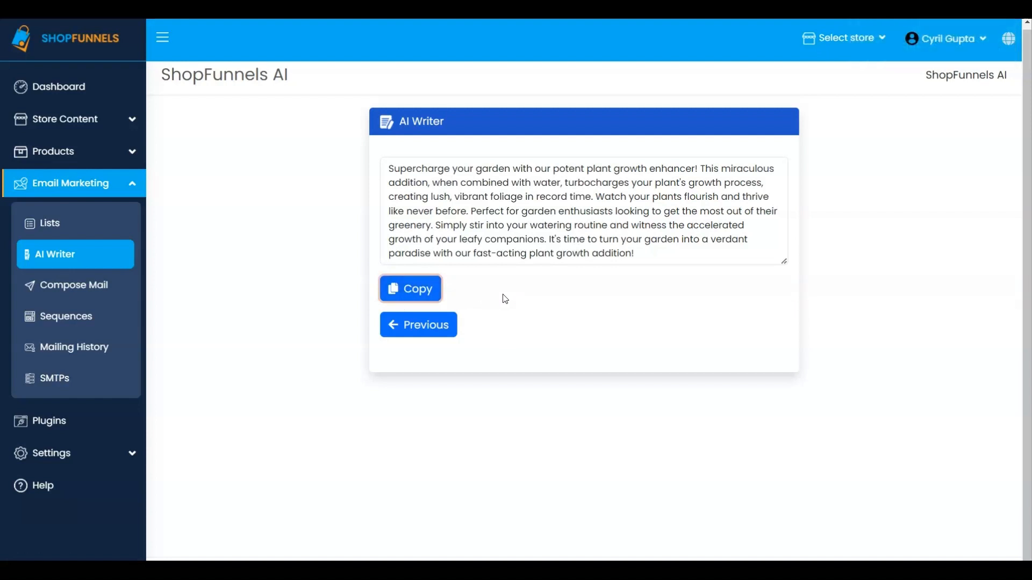
pyautogui.click(429, 332)
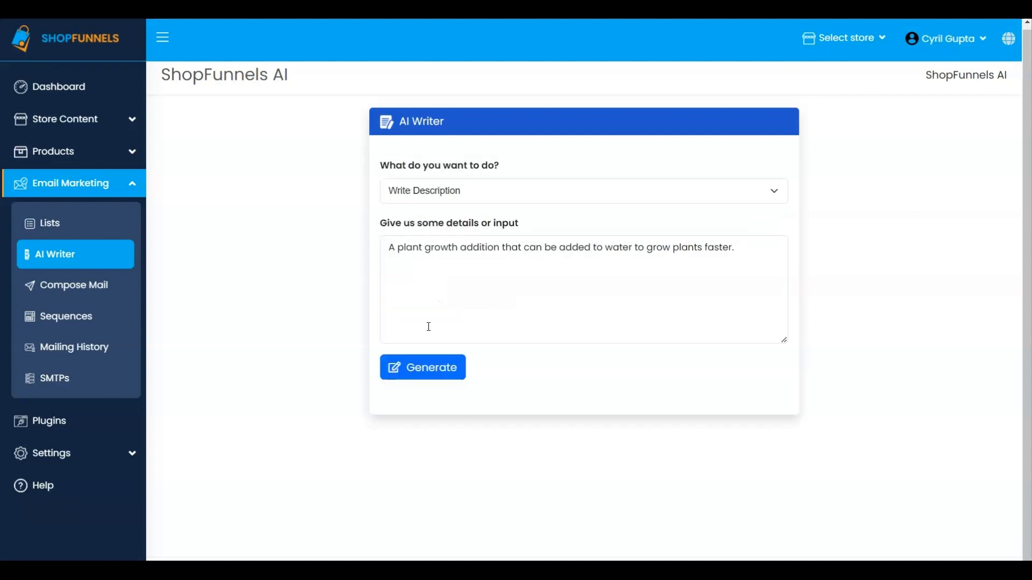
# Step: Use Create List to generate "Reasons why you should buy a plant growth formula" and copy the resulting list
pyautogui.click(449, 189)
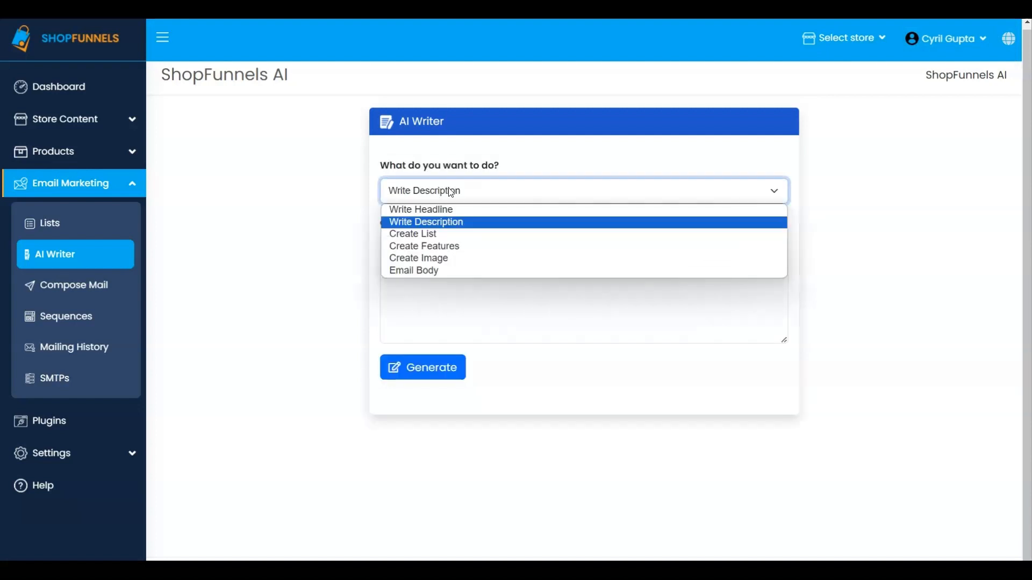
pyautogui.click(446, 234)
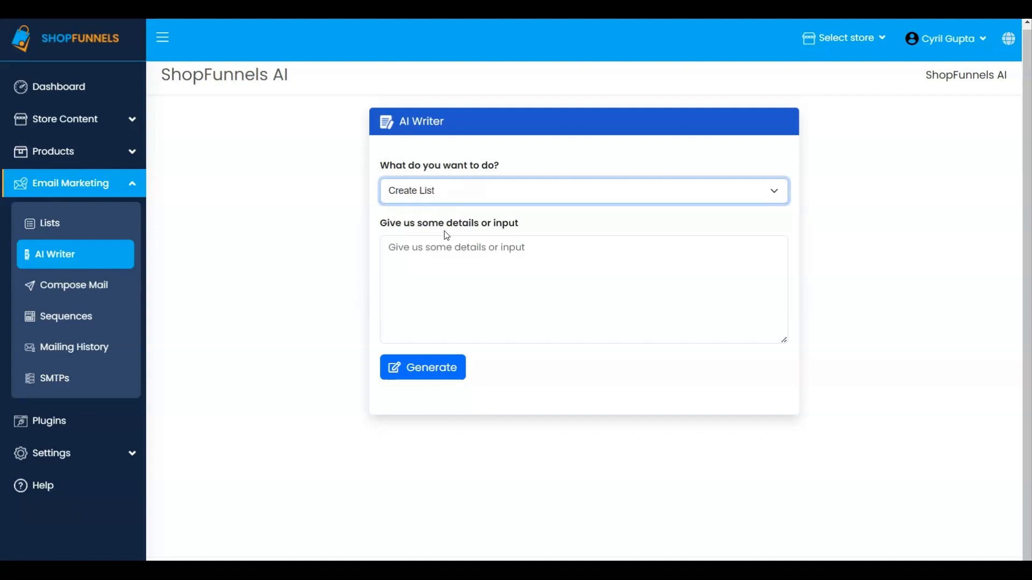
pyautogui.click(409, 249)
pyautogui.hotkey('ctrl', 'v')
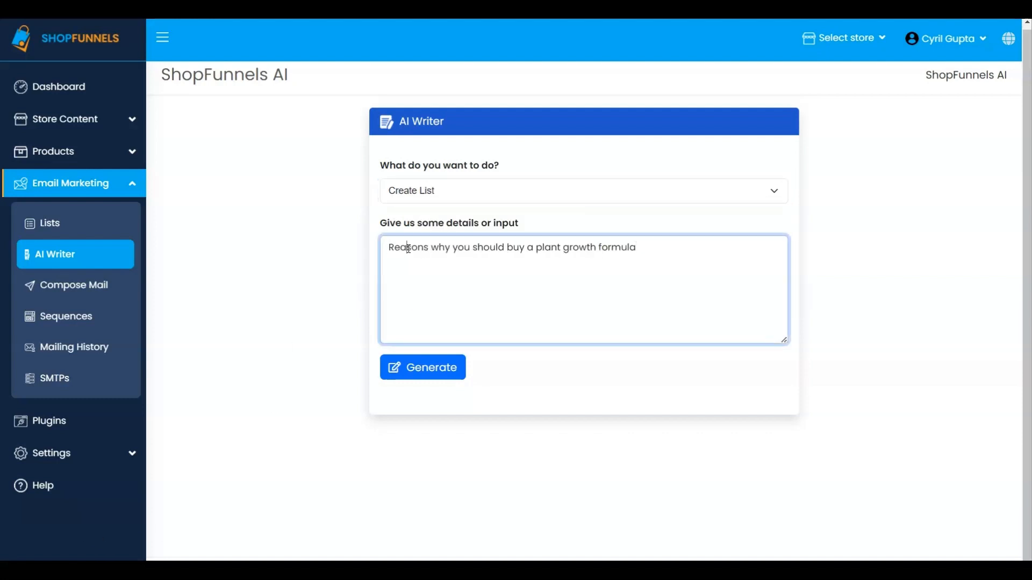
pyautogui.click(503, 394)
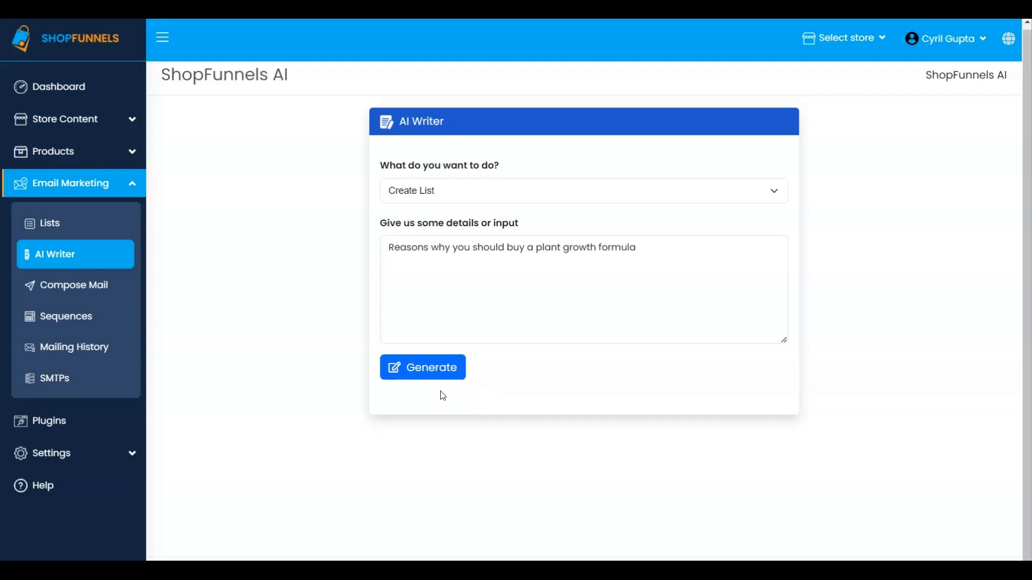
pyautogui.click(430, 368)
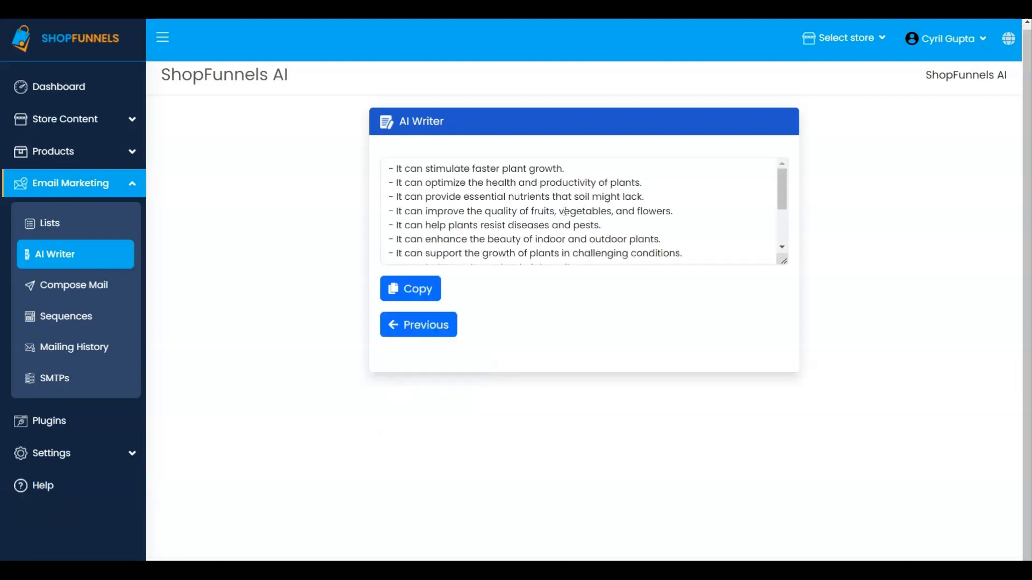
pyautogui.scroll(-3, 565, 211)
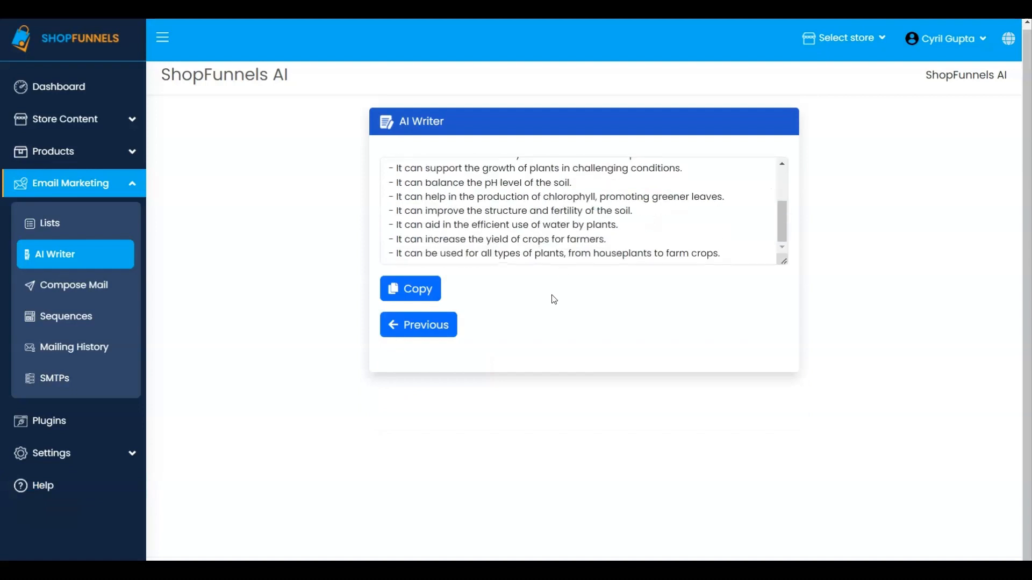
pyautogui.click(426, 293)
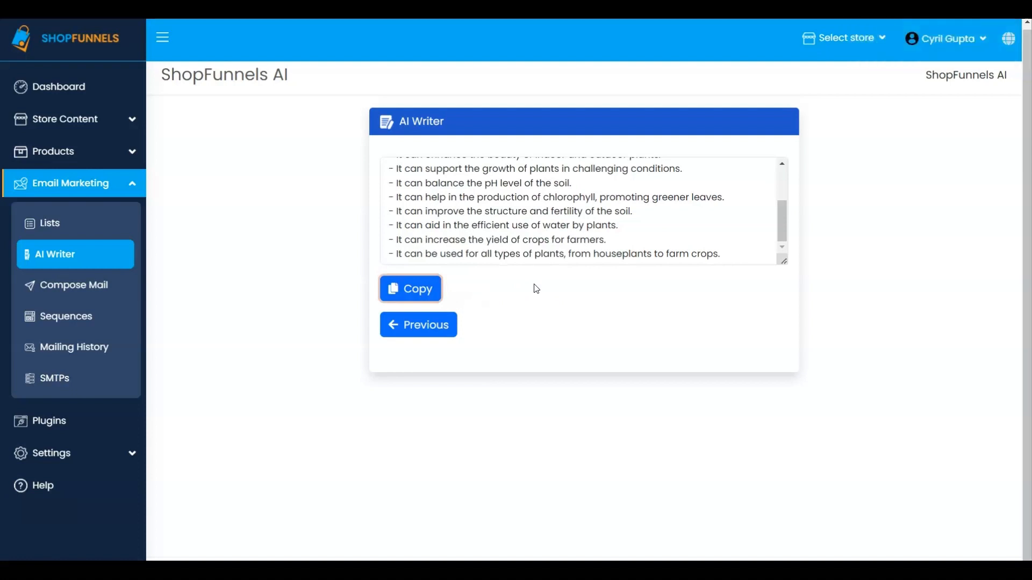
pyautogui.click(422, 326)
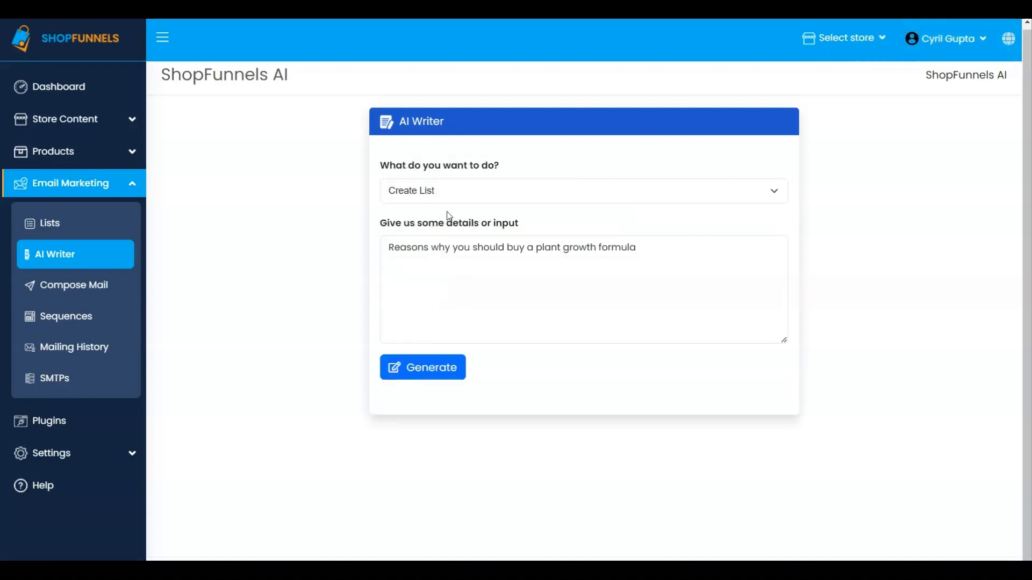
# Step: For Create Features, enter "Plant growth formula has high quality phospate and other micro nutrients for plants. Causes plants to grow 20% faster. Results in bigger, brighter flowers."
pyautogui.click(449, 195)
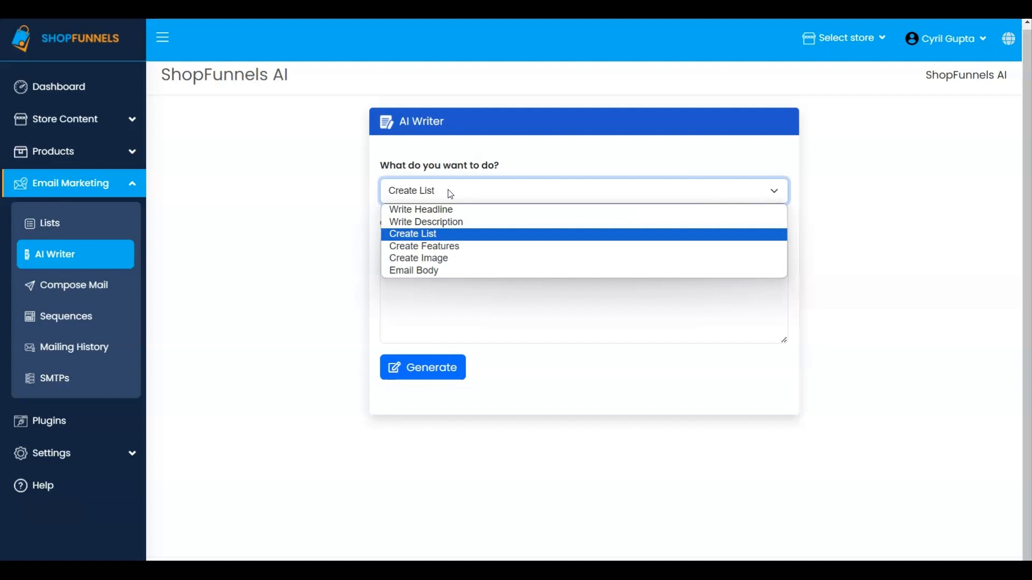
pyautogui.click(459, 248)
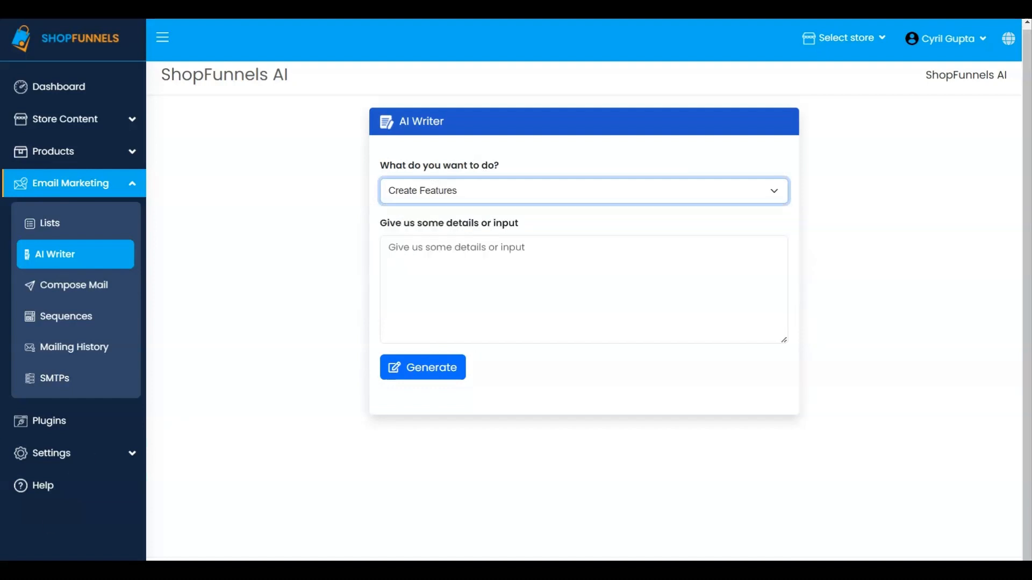
pyautogui.click(404, 249)
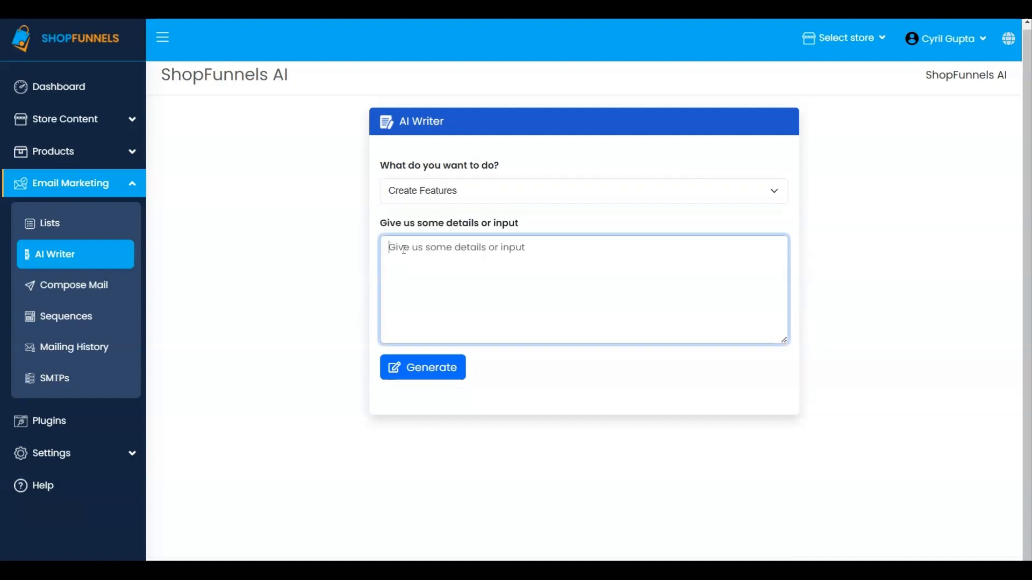
pyautogui.hotkey('ctrl', 'v')
pyautogui.click(502, 368)
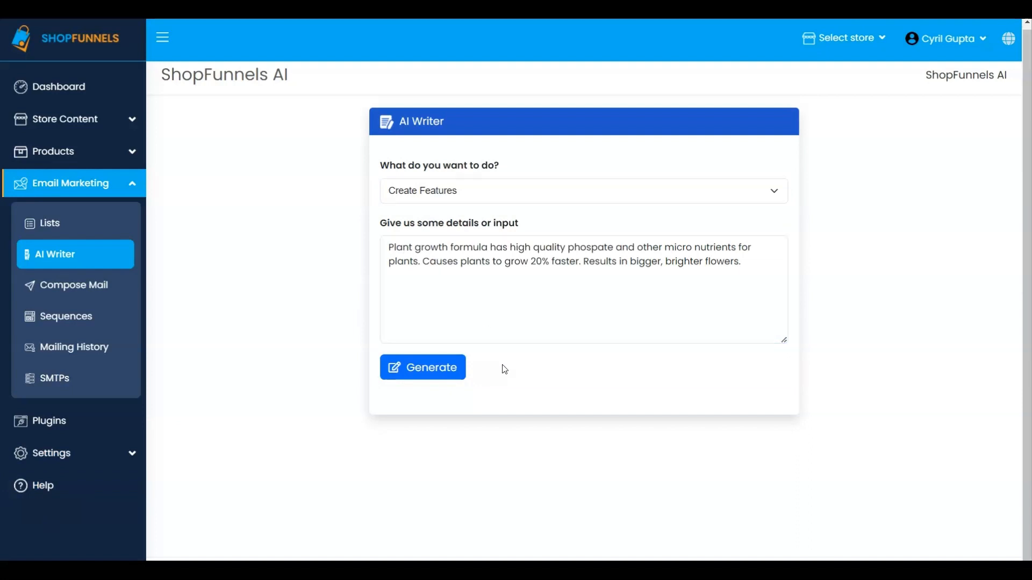
# Step: Generate the product features from the entered details, copy them and return to the input form
pyautogui.click(439, 371)
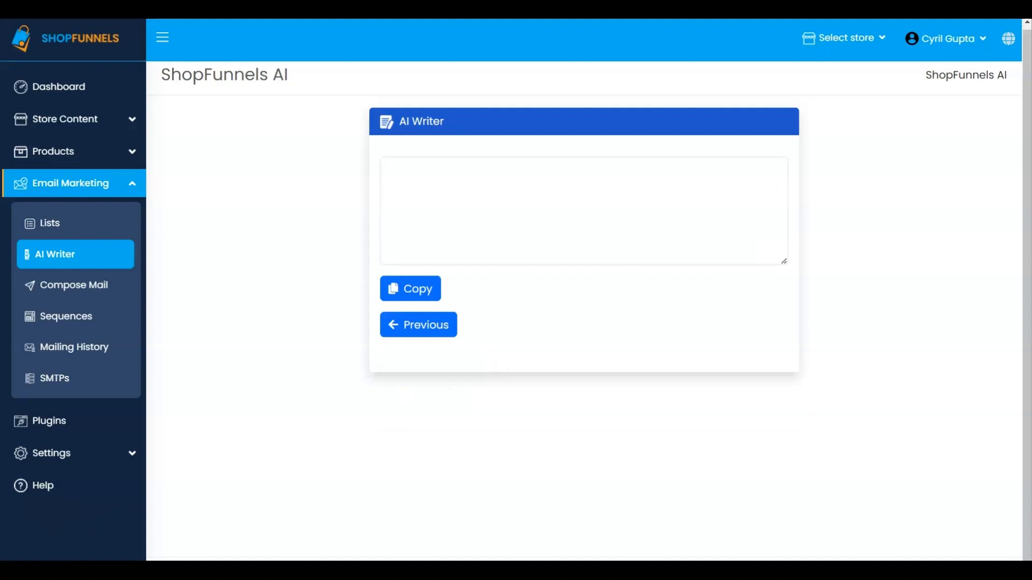
pyautogui.scroll(-3, 574, 204)
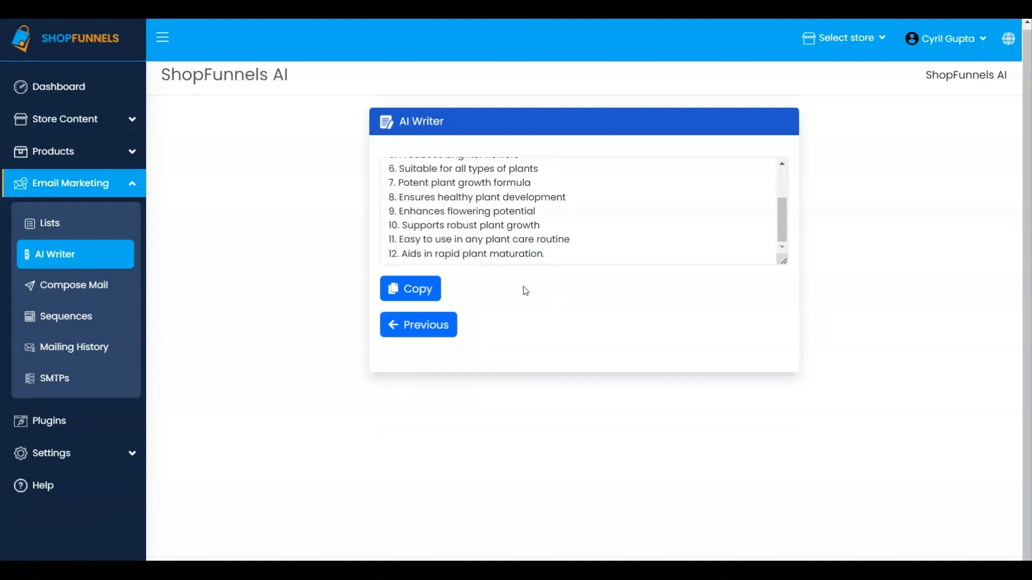
pyautogui.click(426, 291)
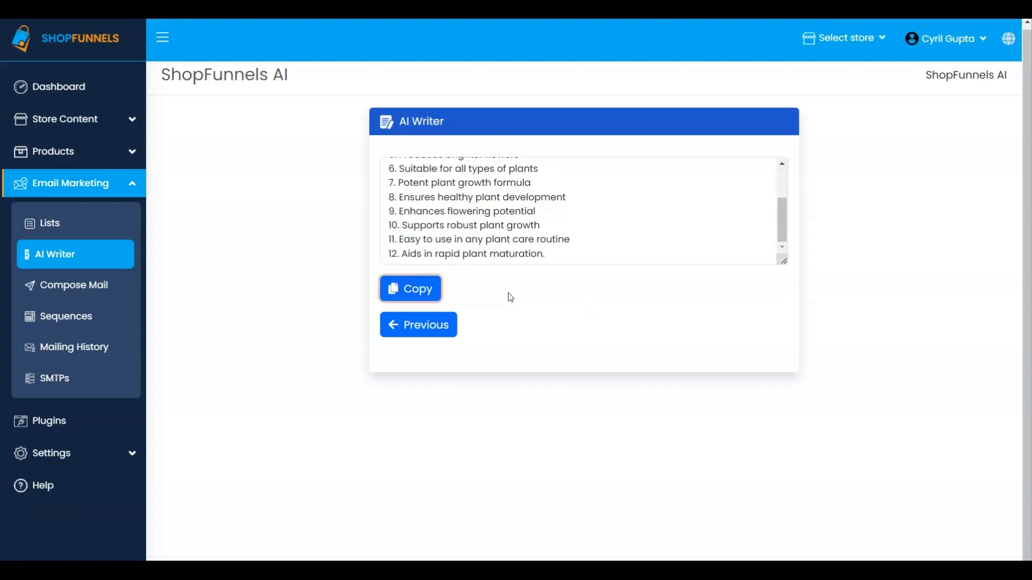
pyautogui.click(441, 327)
# Step: Use Create Image to generate a Cartoon image from the details "A happy plant" and download it
pyautogui.click(458, 195)
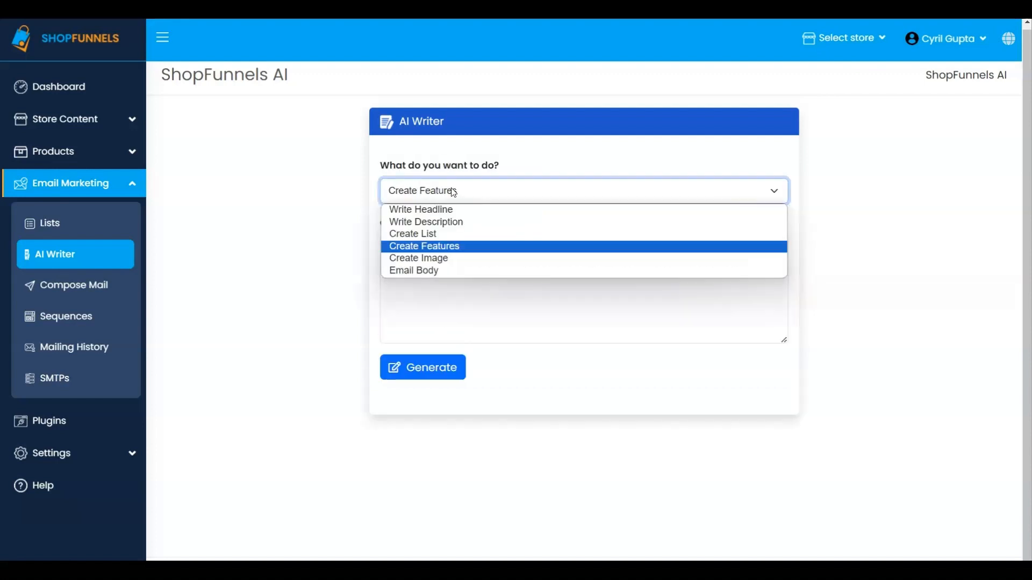
pyautogui.click(449, 259)
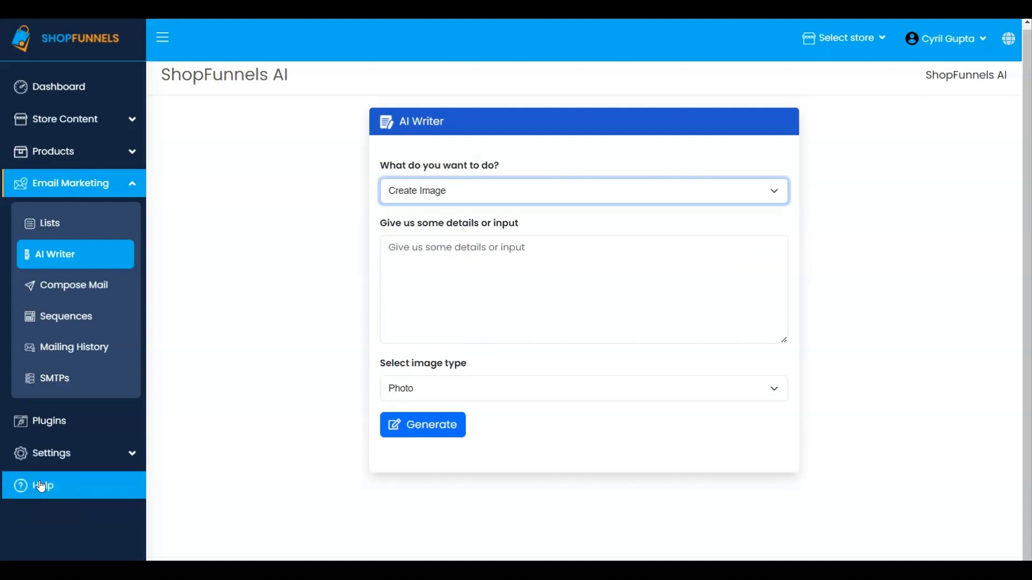
pyautogui.click(405, 251)
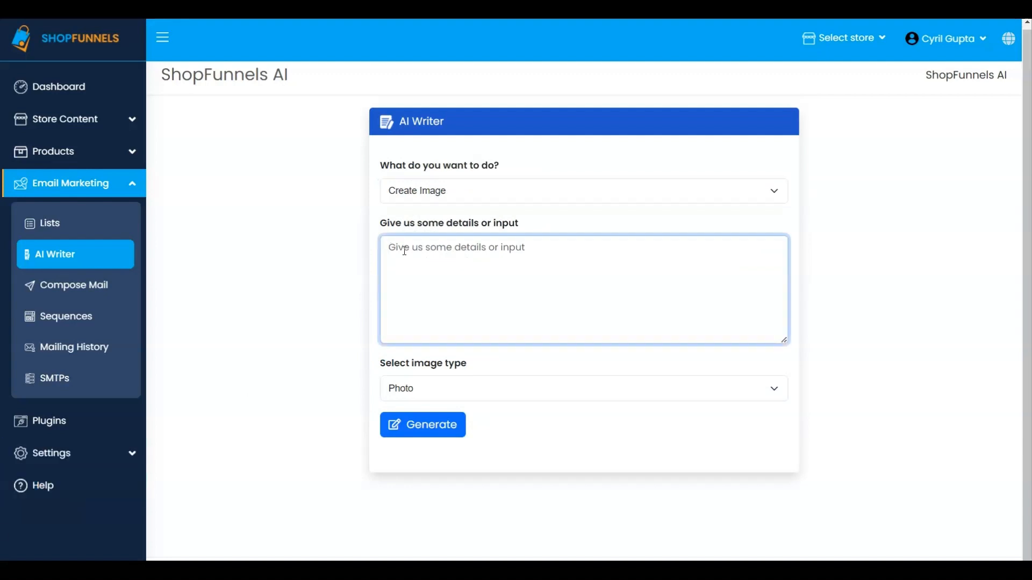
pyautogui.write('A happy plant')
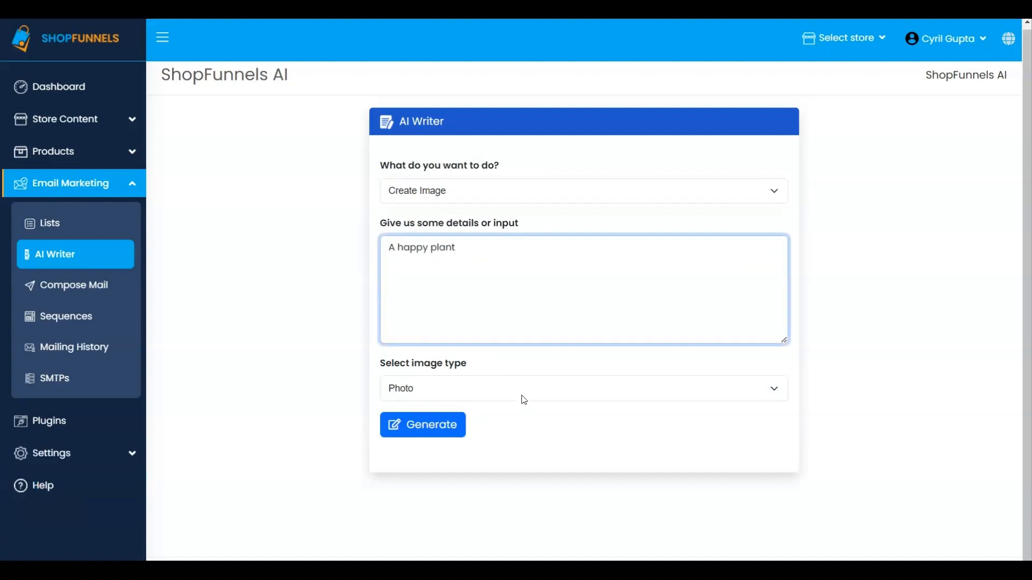
pyautogui.click(524, 400)
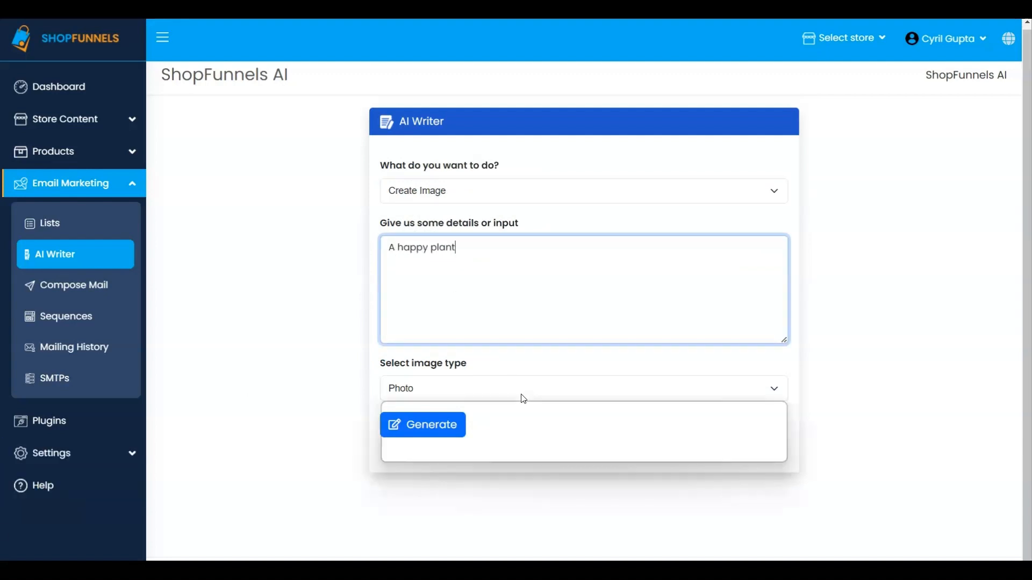
pyautogui.click(515, 406)
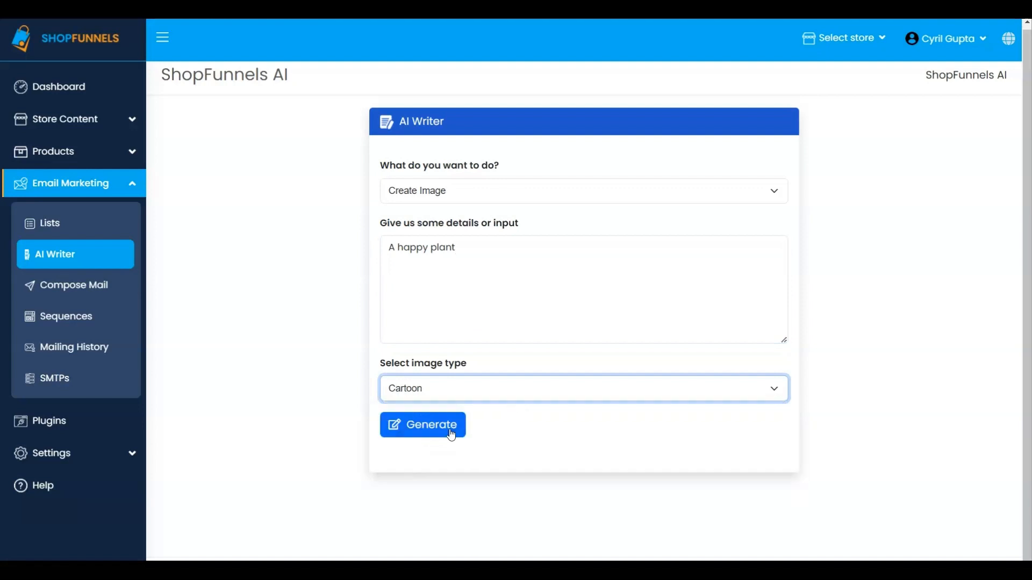
pyautogui.click(450, 432)
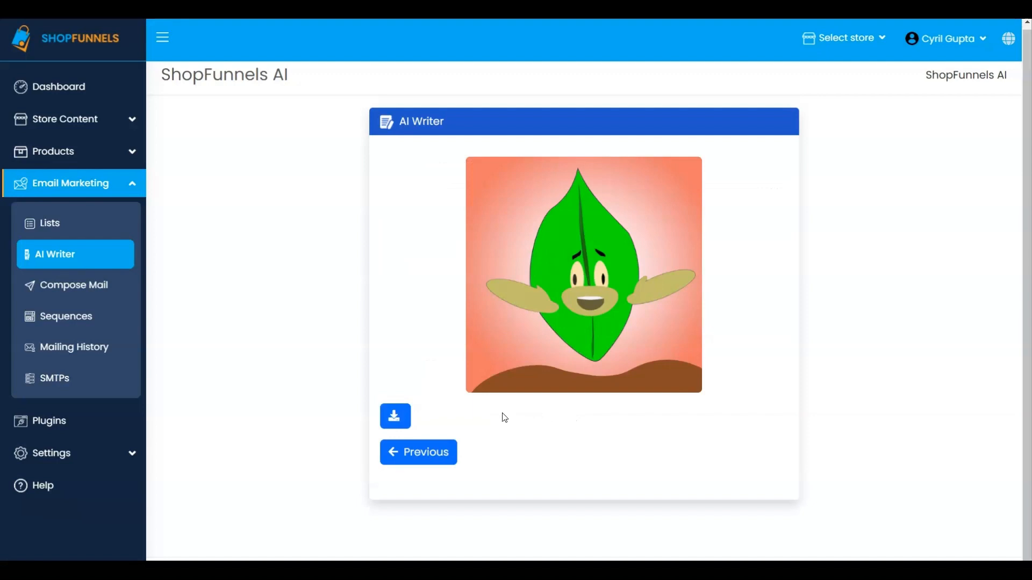
pyautogui.click(398, 413)
pyautogui.click(431, 457)
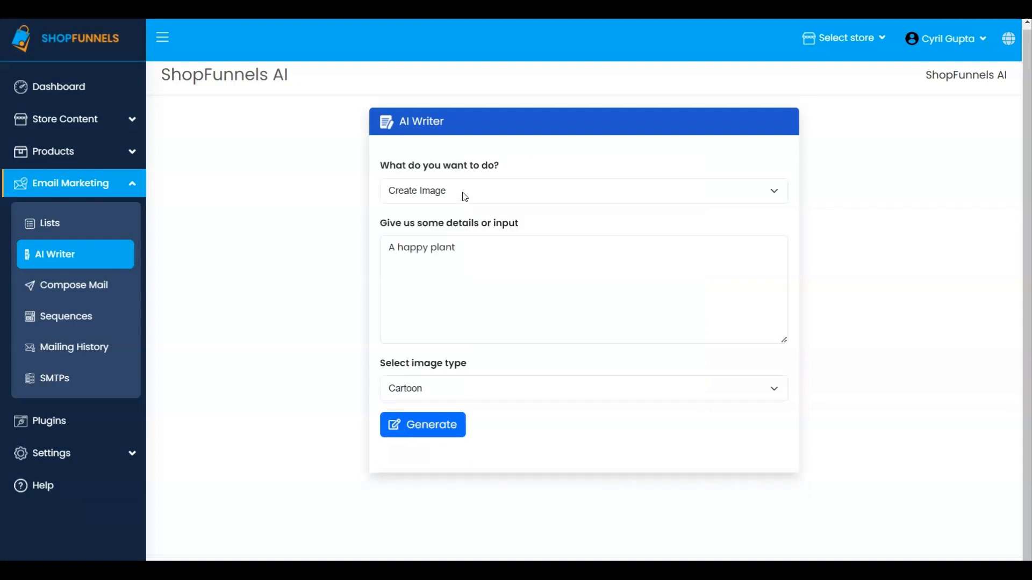
# Step: Select Email Body as the writing task and enter "We are sellers of special plant growth formula for home gardens." as the product's name
pyautogui.click(465, 197)
pyautogui.click(456, 272)
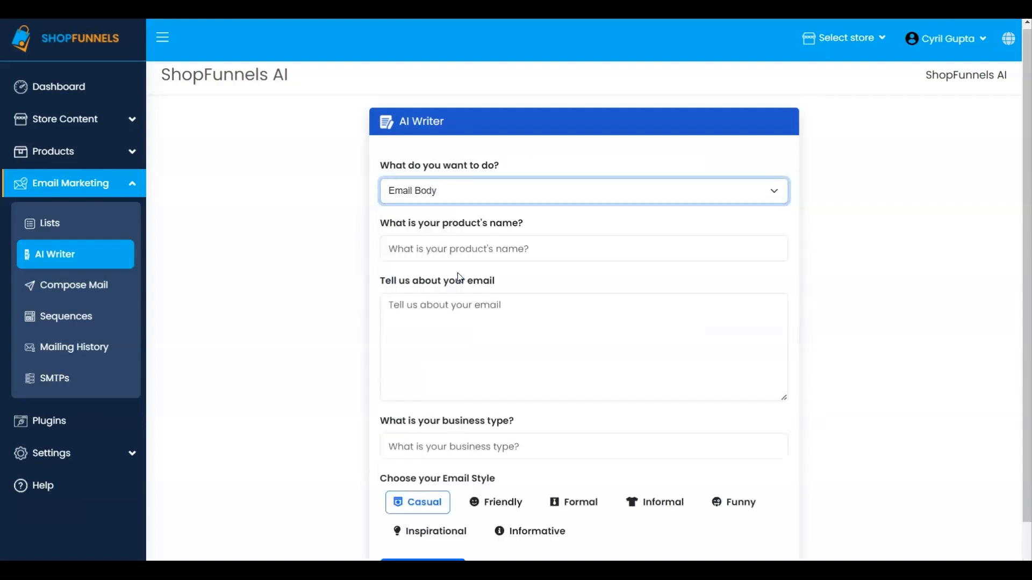
pyautogui.click(413, 250)
pyautogui.hotkey('ctrl', 'v')
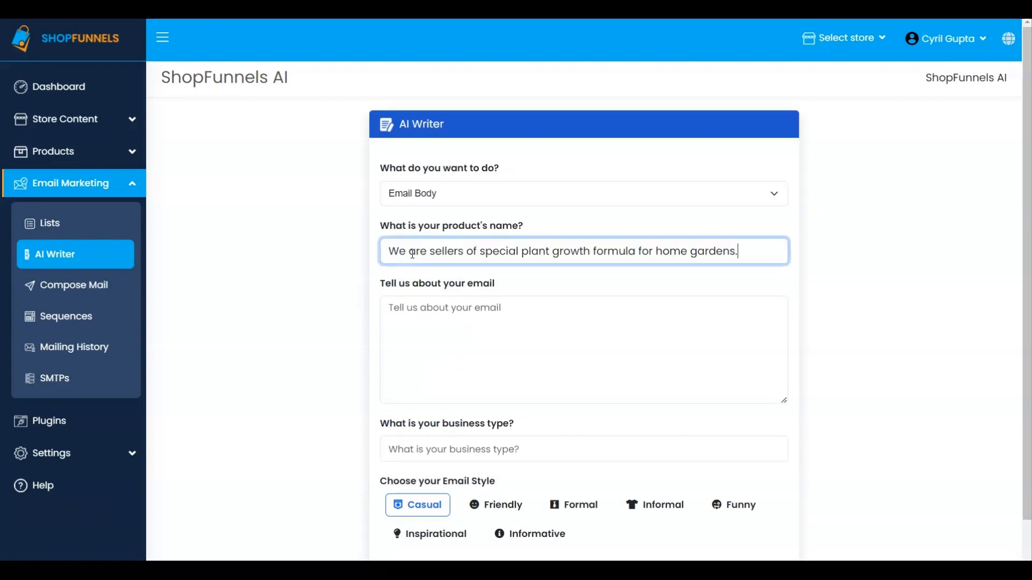
pyautogui.click(305, 273)
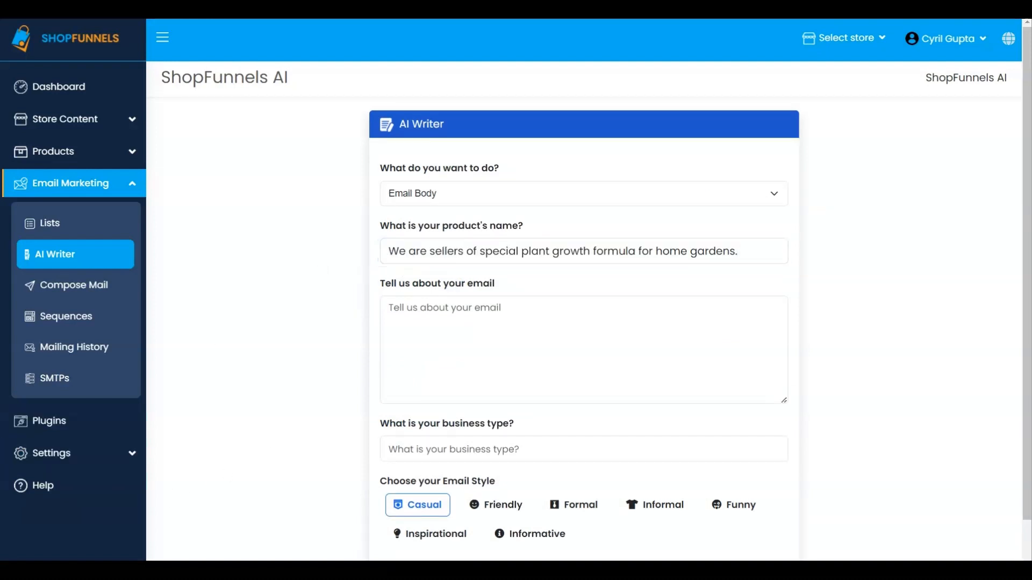
# Step: Enter the email details about groFood's 20% extra fruits and flower production and $10 for 5 KGs offer, business type "FasterGRO LLC" and Casual style
pyautogui.click(414, 310)
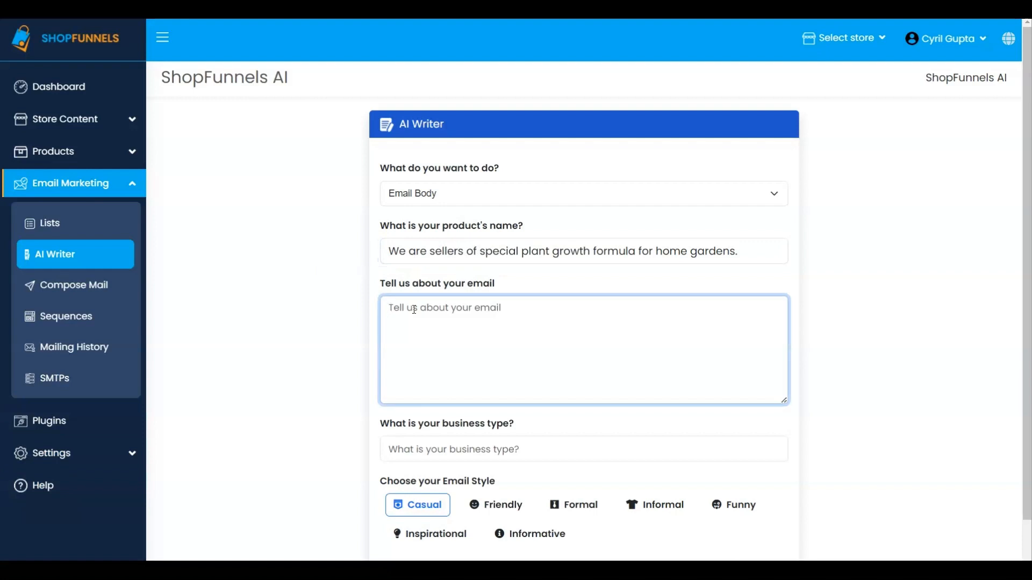
pyautogui.hotkey('ctrl', 'v')
pyautogui.click(316, 332)
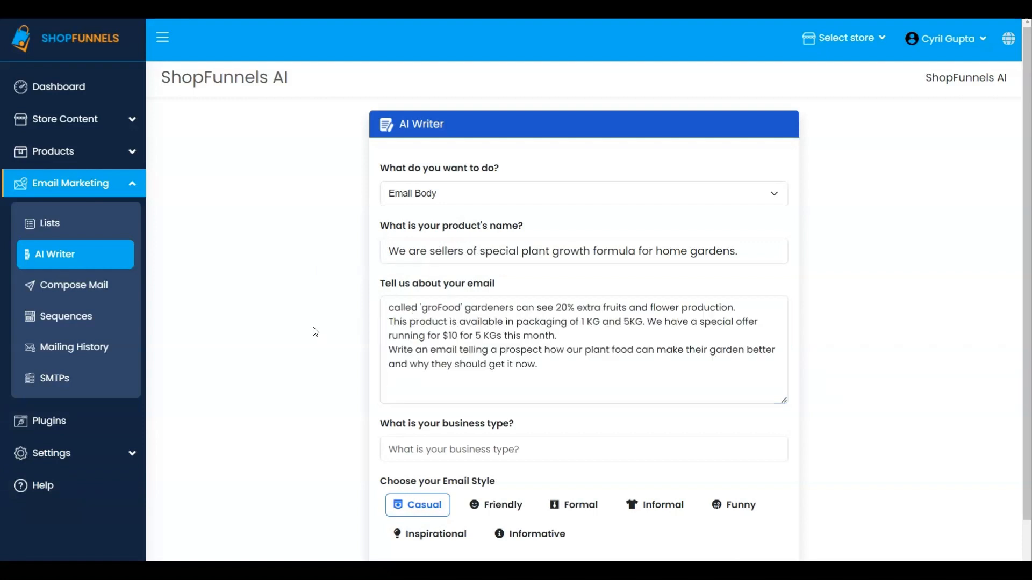
pyautogui.scroll(-2, 832, 352)
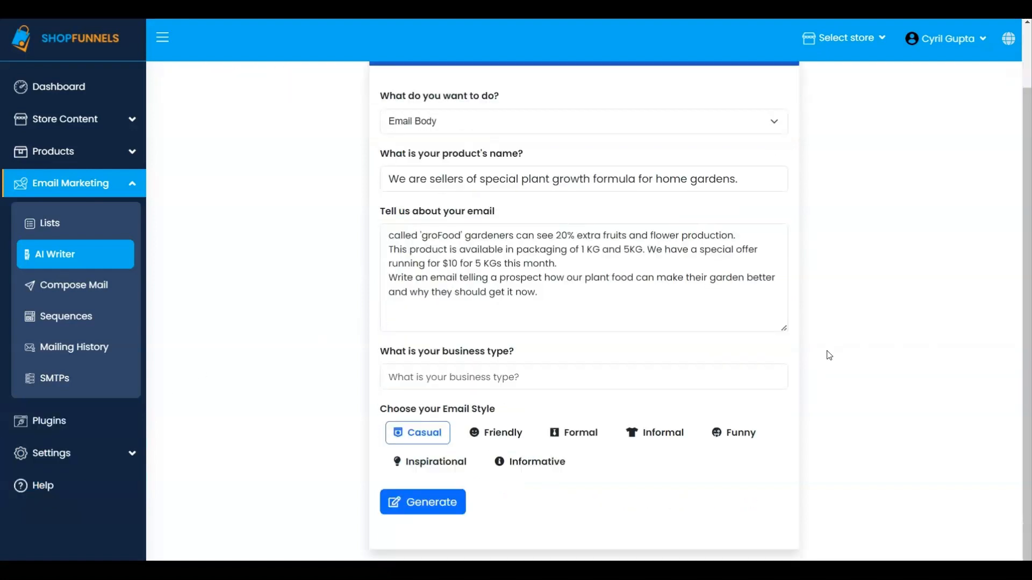
pyautogui.click(529, 375)
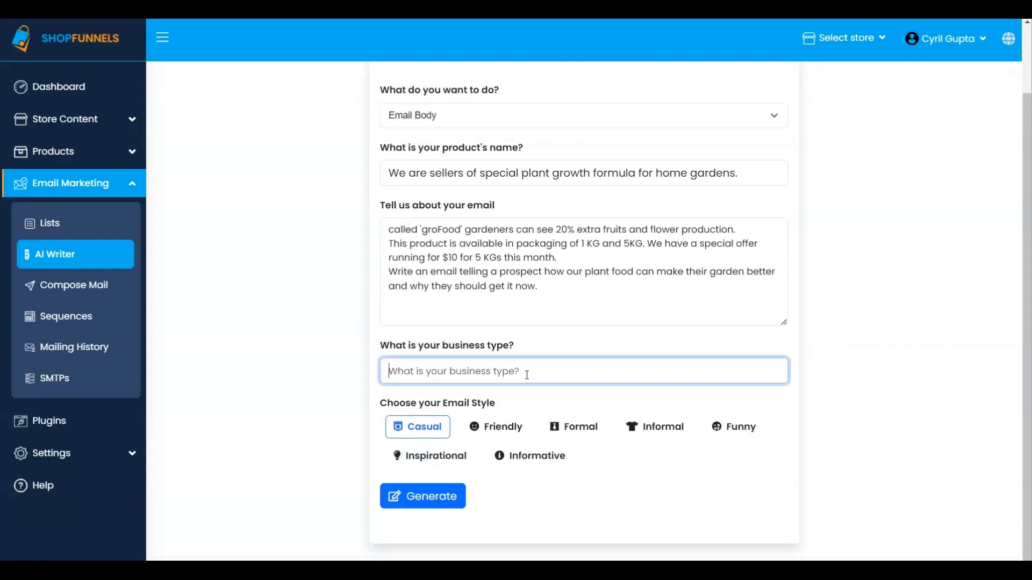
pyautogui.hotkey('ctrl', 'v')
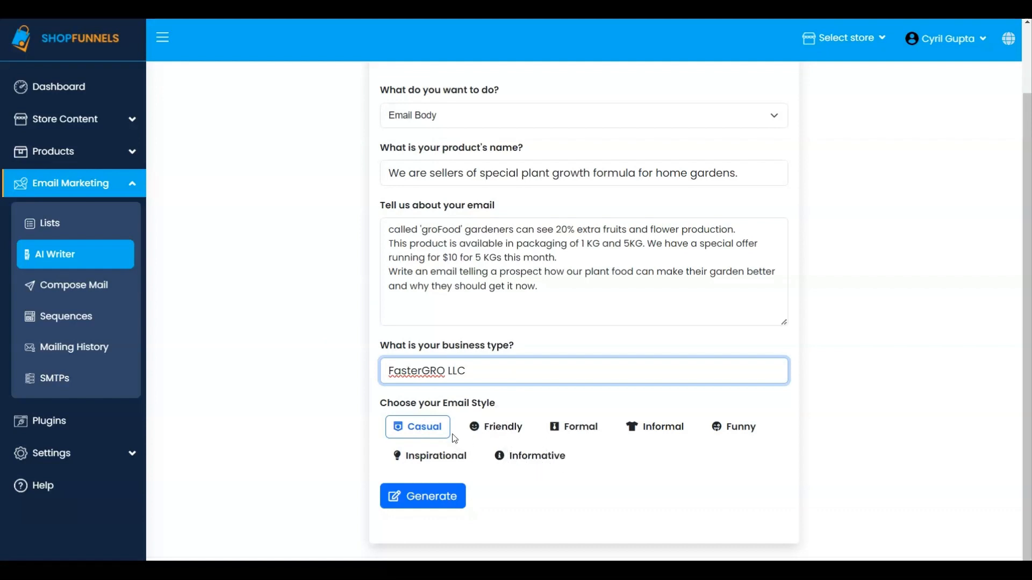
pyautogui.click(432, 430)
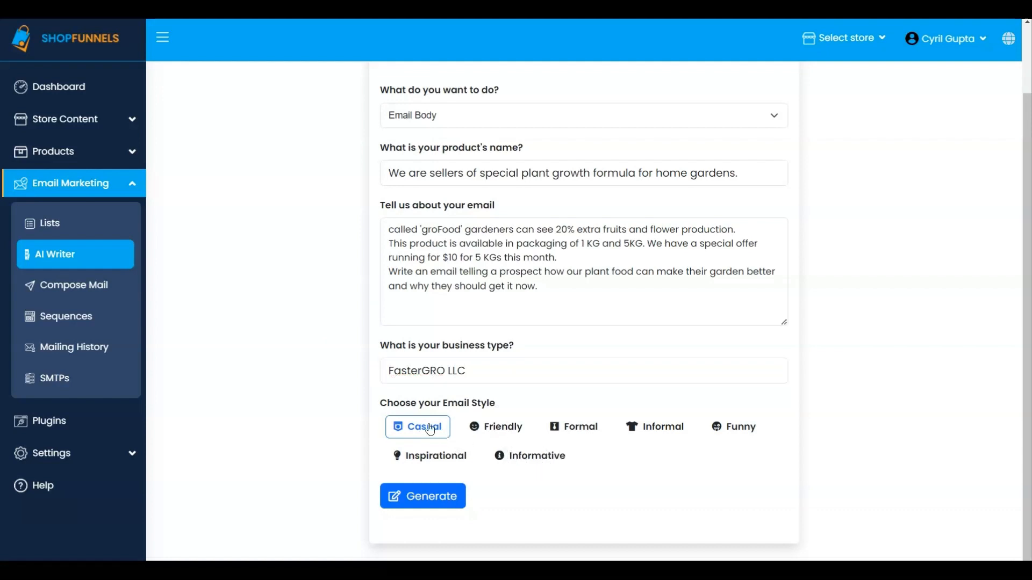
# Step: Generate the email body from the entered details, copy the full text and return to the input form
pyautogui.click(447, 498)
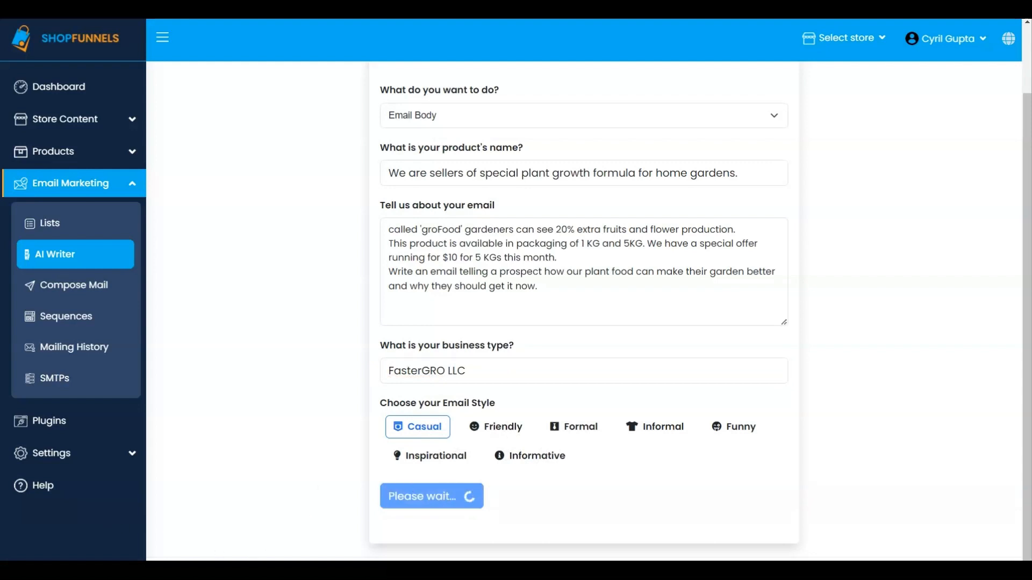
pyautogui.scroll(-10, 594, 208)
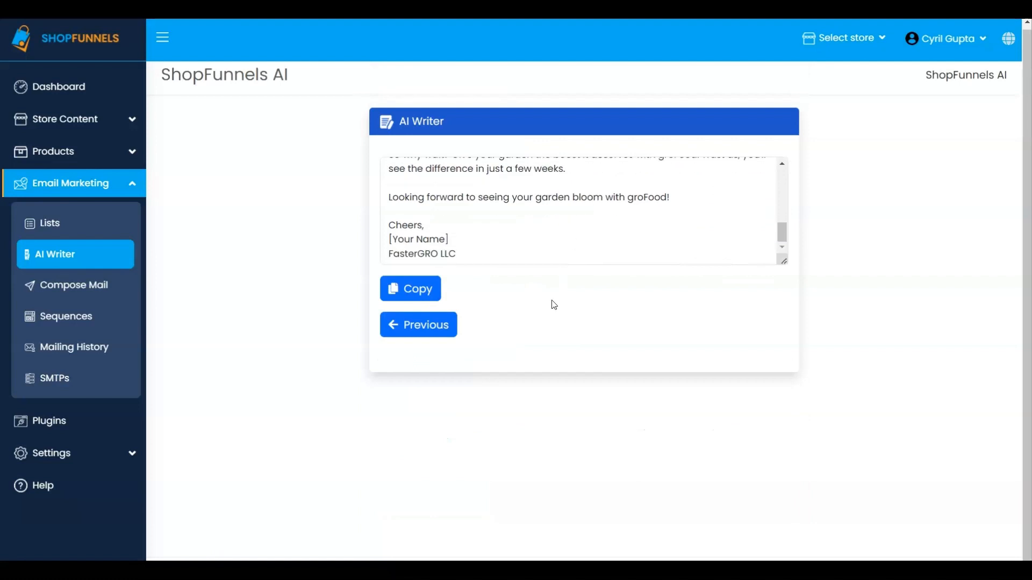
pyautogui.click(421, 296)
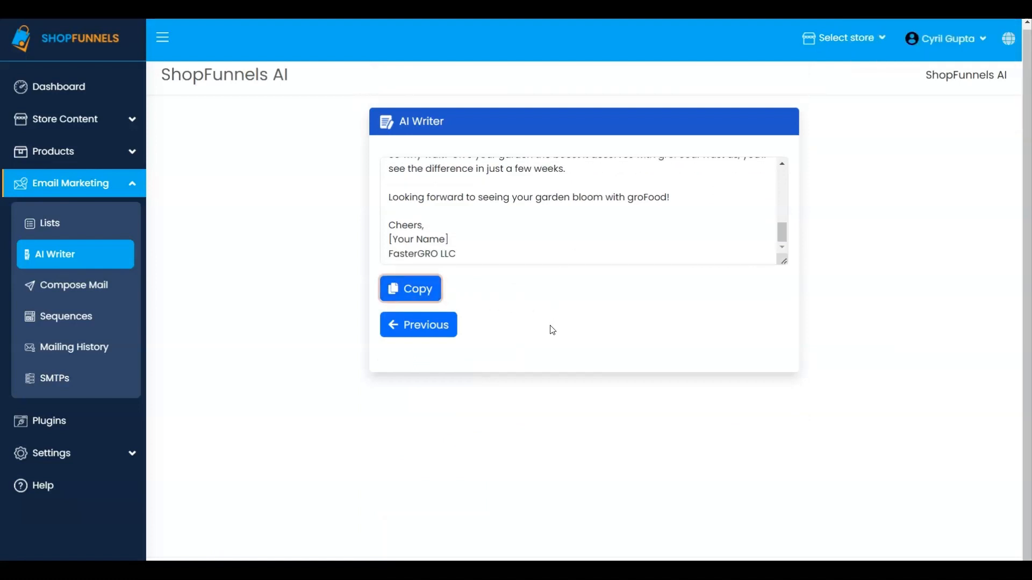
pyautogui.click(434, 326)
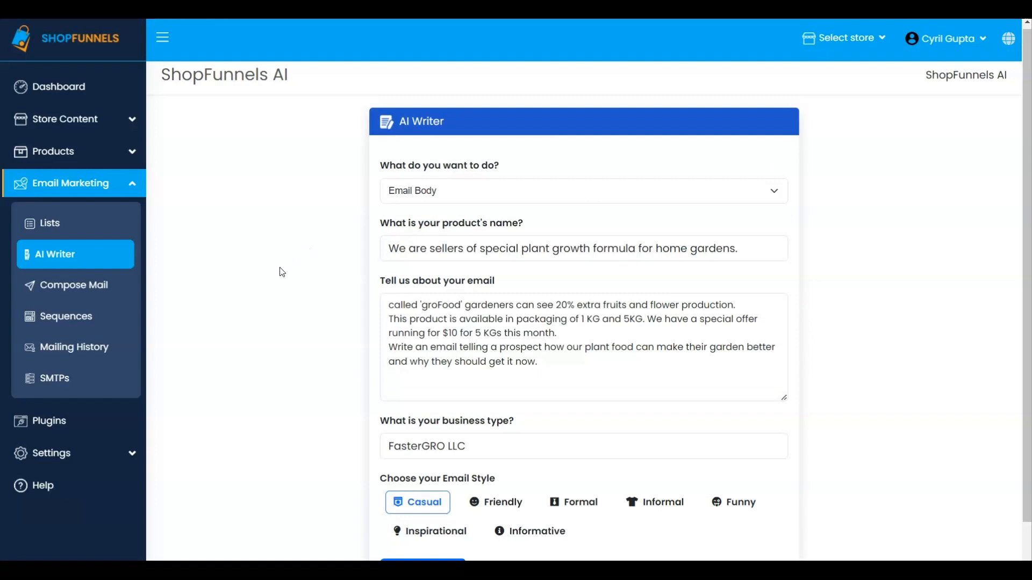
# Step: Start composing a new mail with the subject "The Plant Growth Formula That Will Grow Your Plants 20% Faster"
pyautogui.click(68, 292)
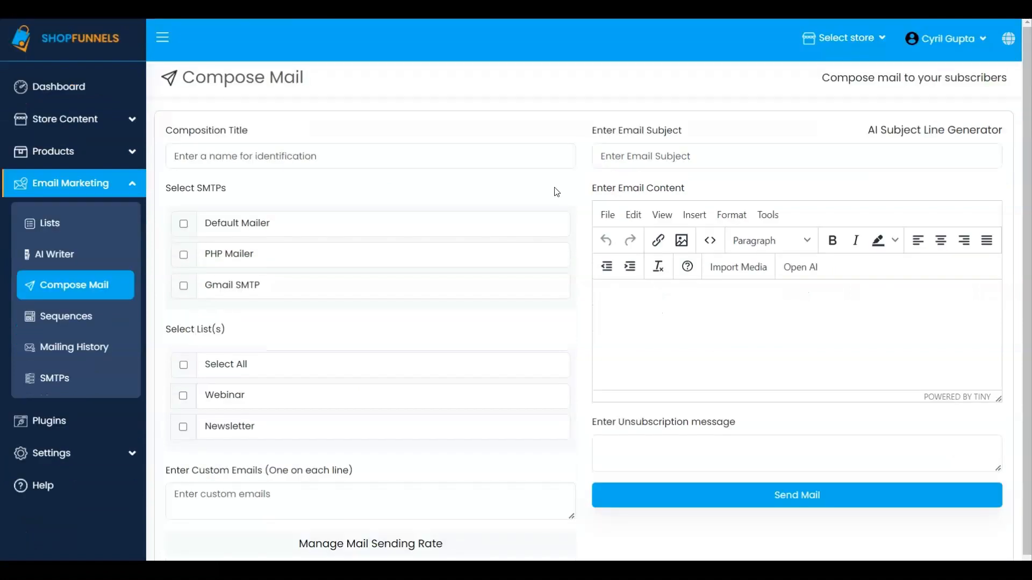
pyautogui.click(611, 156)
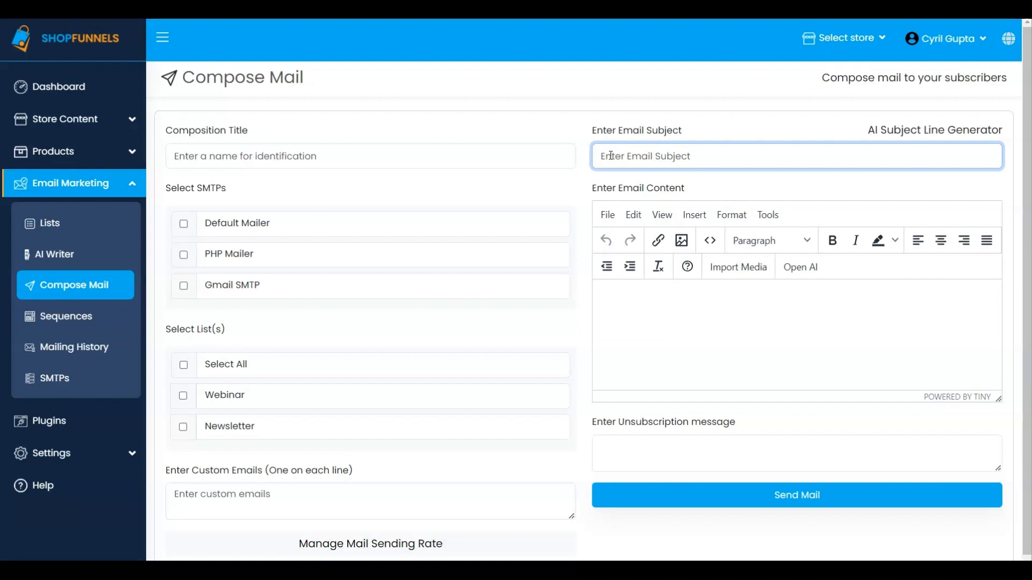
pyautogui.hotkey('ctrl', 'v')
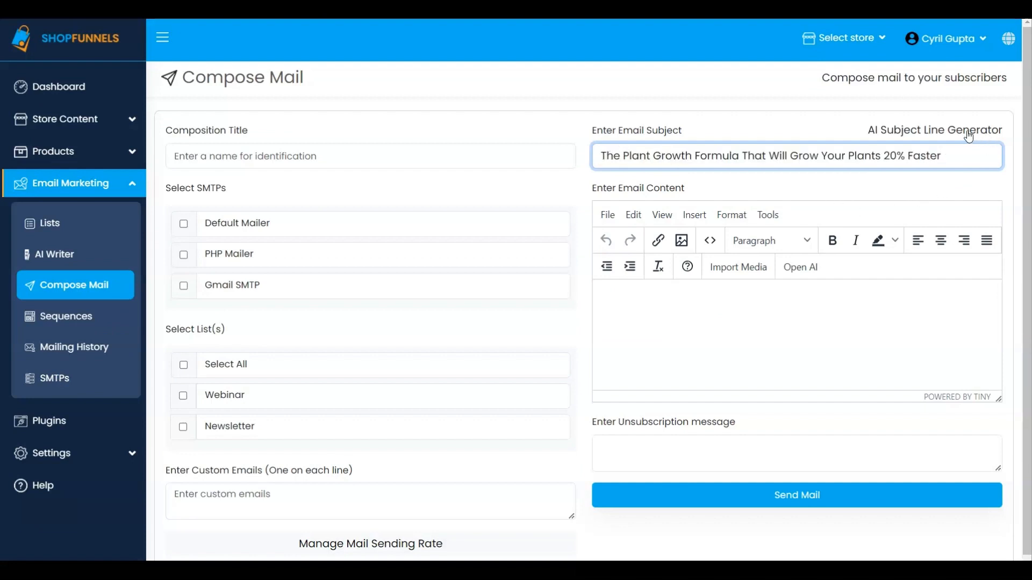
# Step: Generate AI subject line alternatives and replace the email subject with "Discover the Formula That Boosts Your Plant Growth by 20%"
pyautogui.click(935, 135)
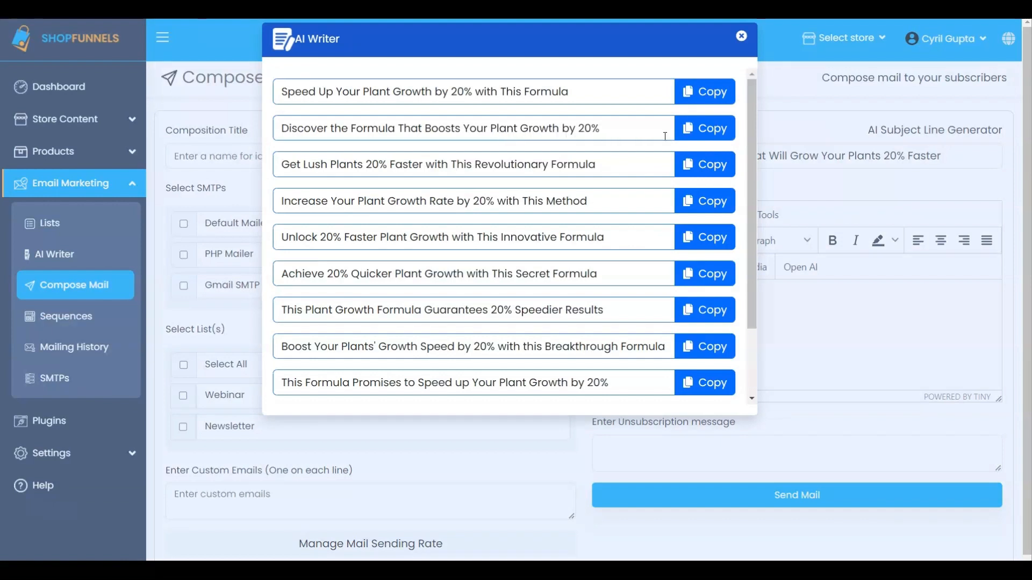
pyautogui.click(707, 131)
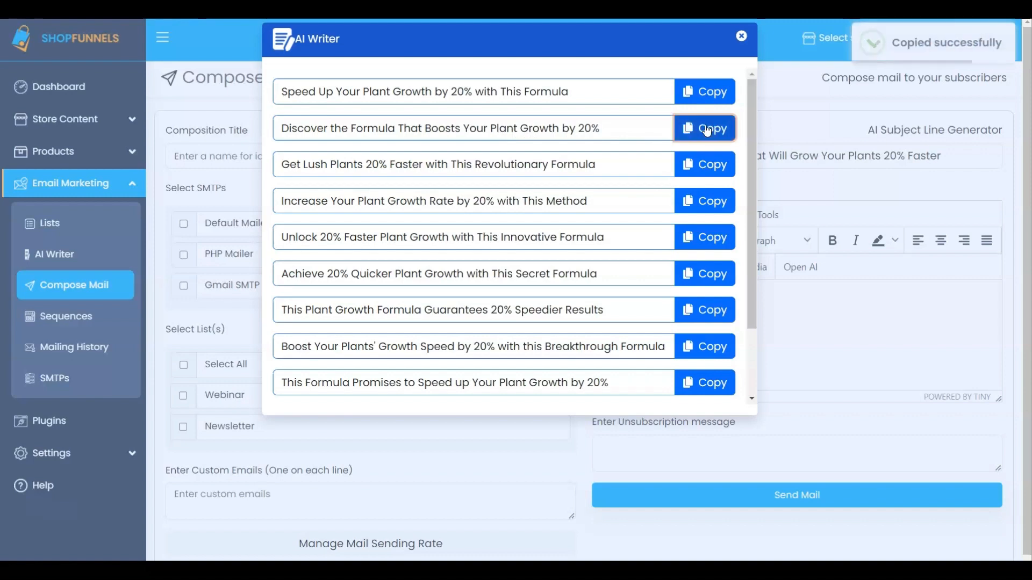
pyautogui.scroll(-3, 602, 240)
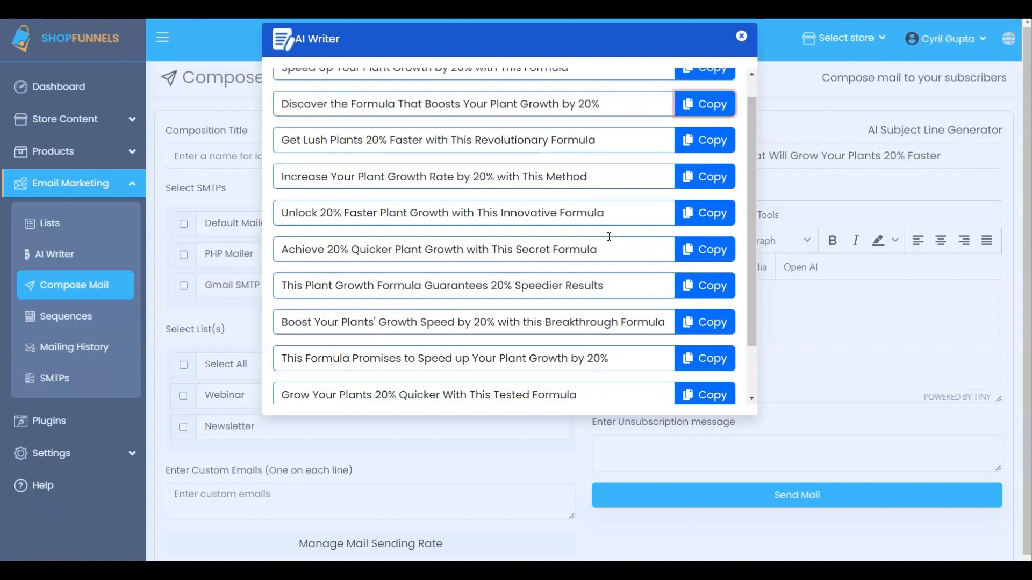
pyautogui.click(315, 370)
pyautogui.click(741, 36)
pyautogui.tripleClick(782, 123)
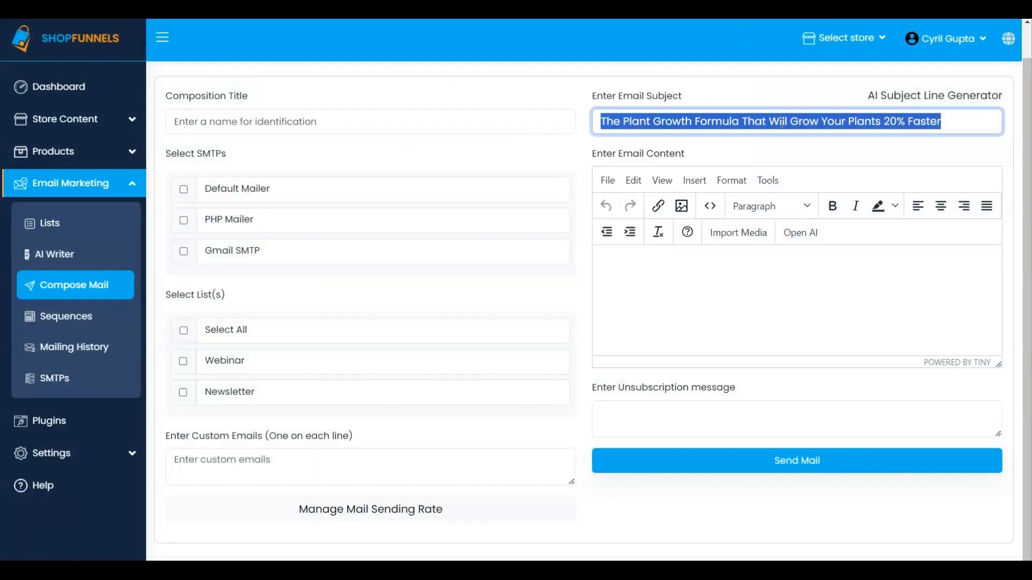
pyautogui.hotkey('ctrl', 'v')
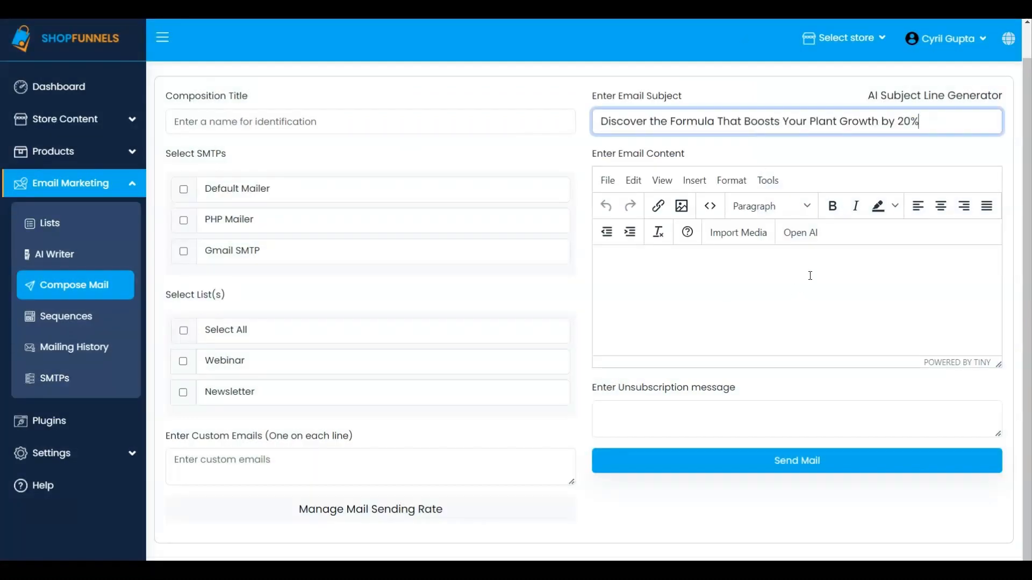
# Step: In the email content's AI Writer, choose Email Body and enter the product's name "We are sellers of special plant growth formula for home gardens."
pyautogui.click(801, 234)
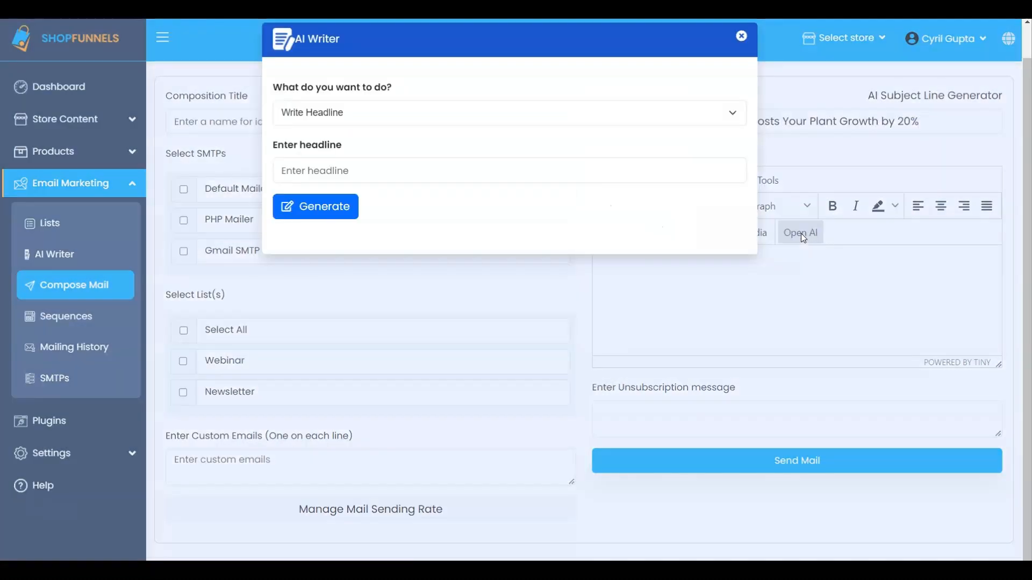
pyautogui.click(518, 115)
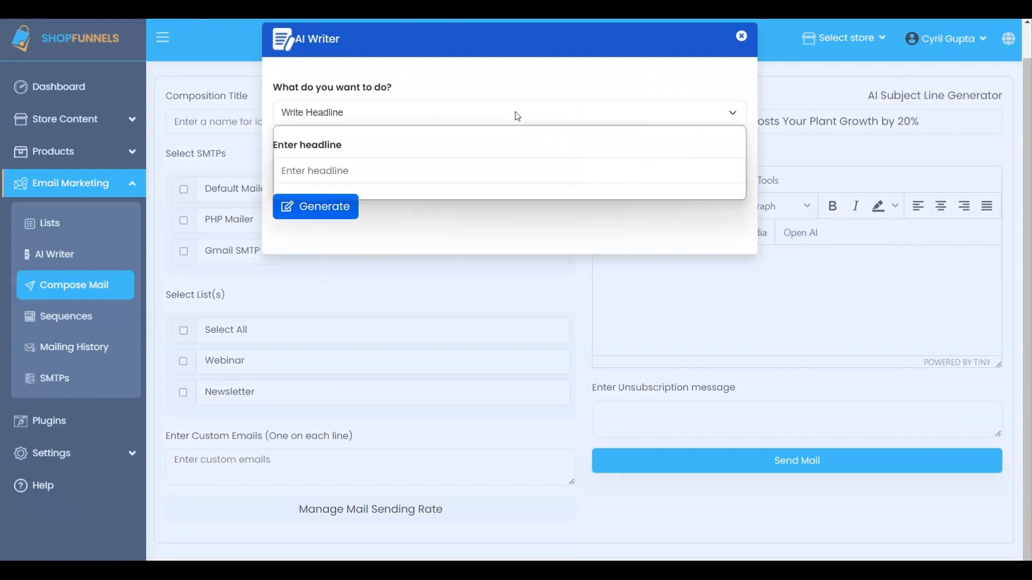
pyautogui.click(483, 193)
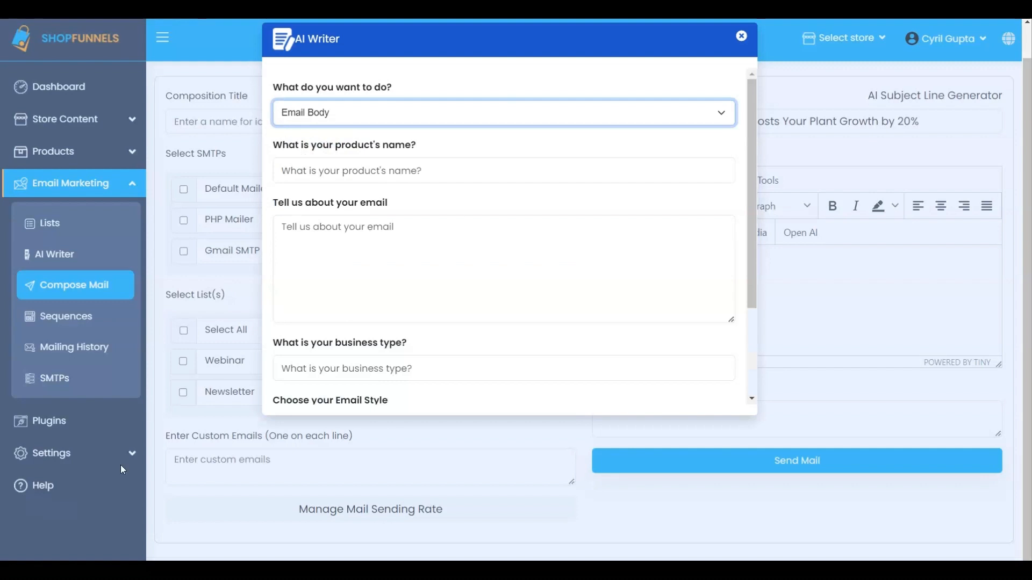
pyautogui.click(318, 175)
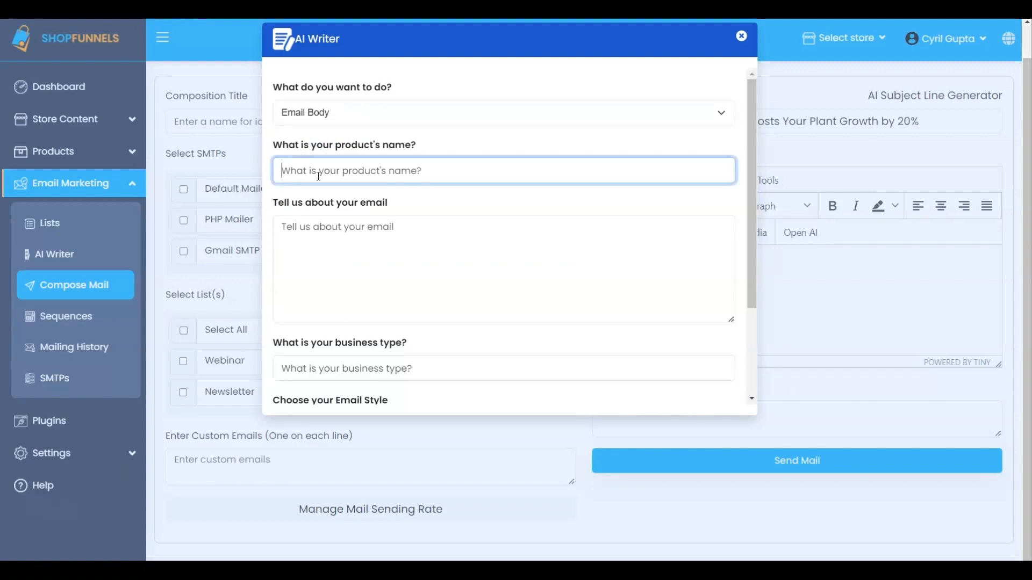
pyautogui.hotkey('ctrl', 'v')
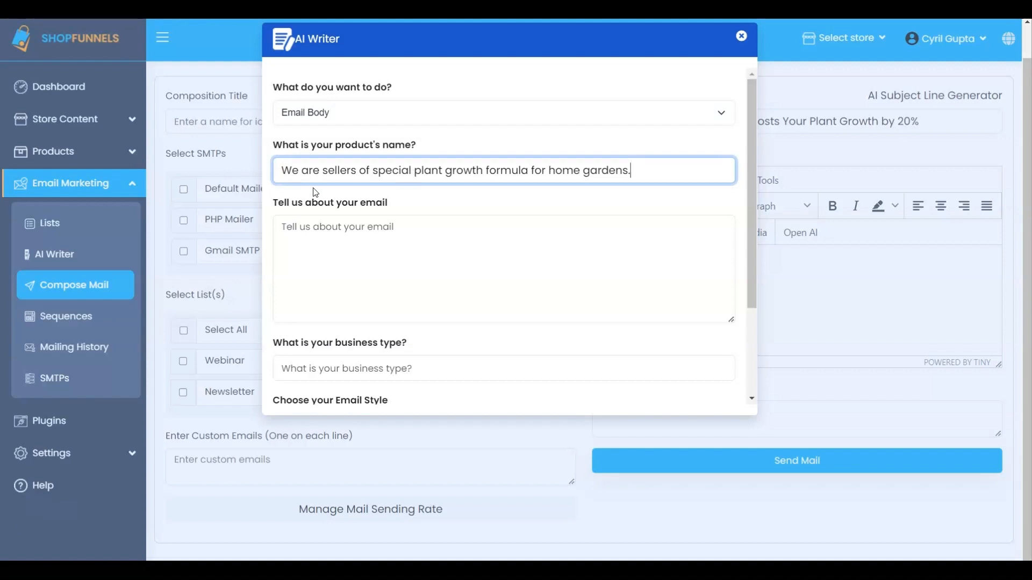
# Step: Fill in the groFood email brief with the $10 for 5 KGs offer, set the business type to "FasterGRO LLC" and choose the Casual style
pyautogui.click(293, 228)
pyautogui.hotkey('ctrl', 'v')
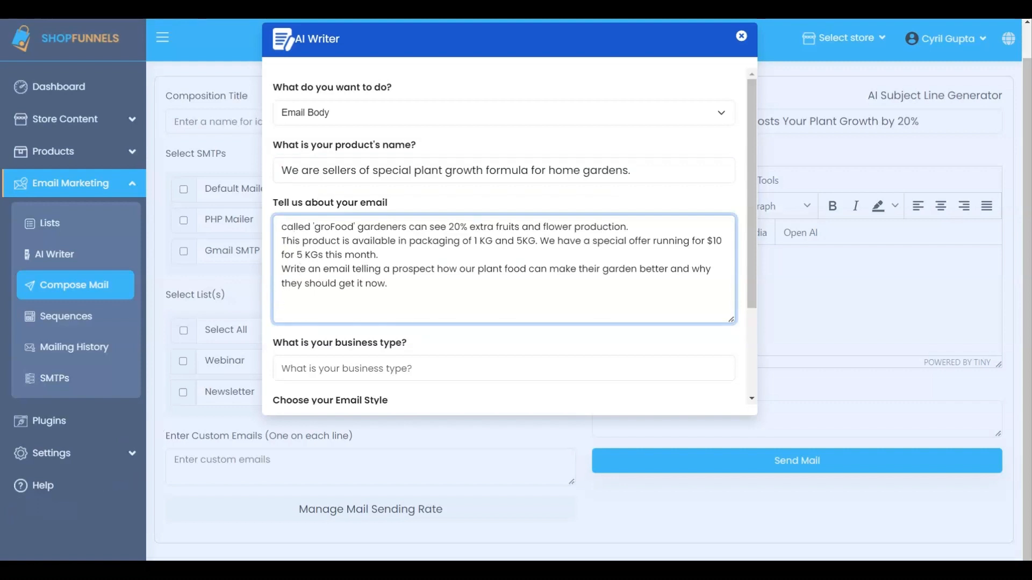
pyautogui.scroll(-2, 474, 299)
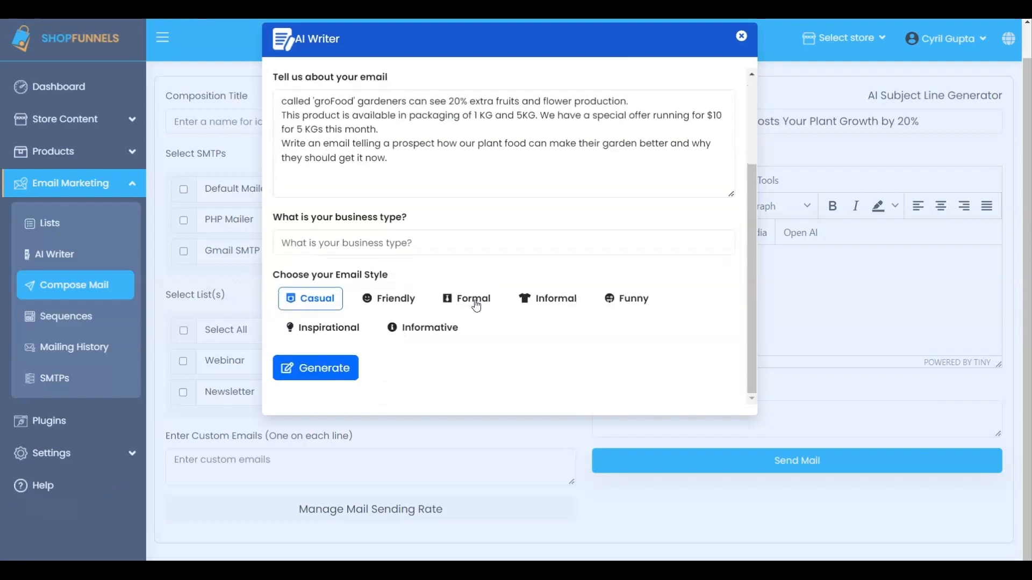
pyautogui.click(374, 245)
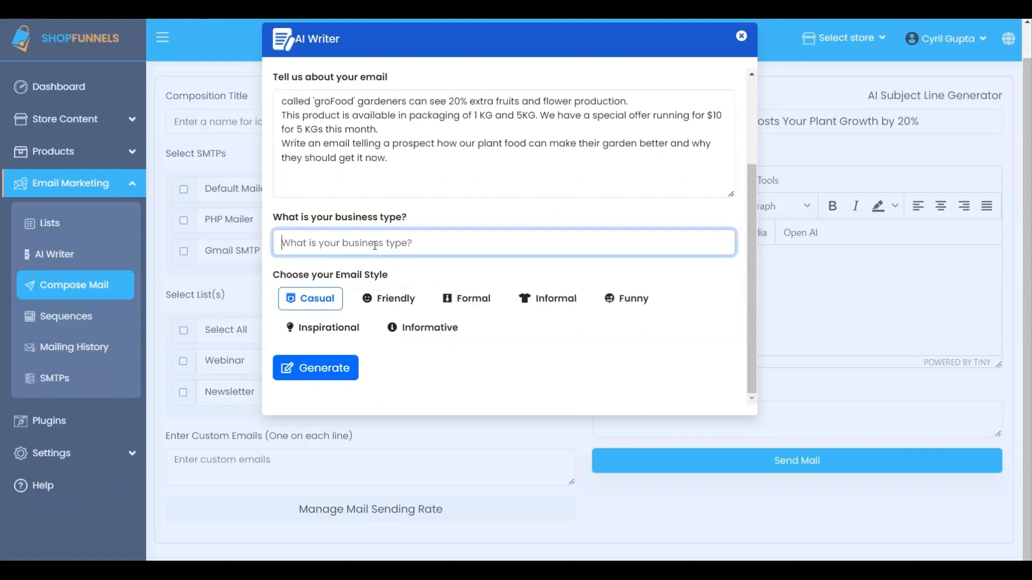
pyautogui.hotkey('ctrl', 'v')
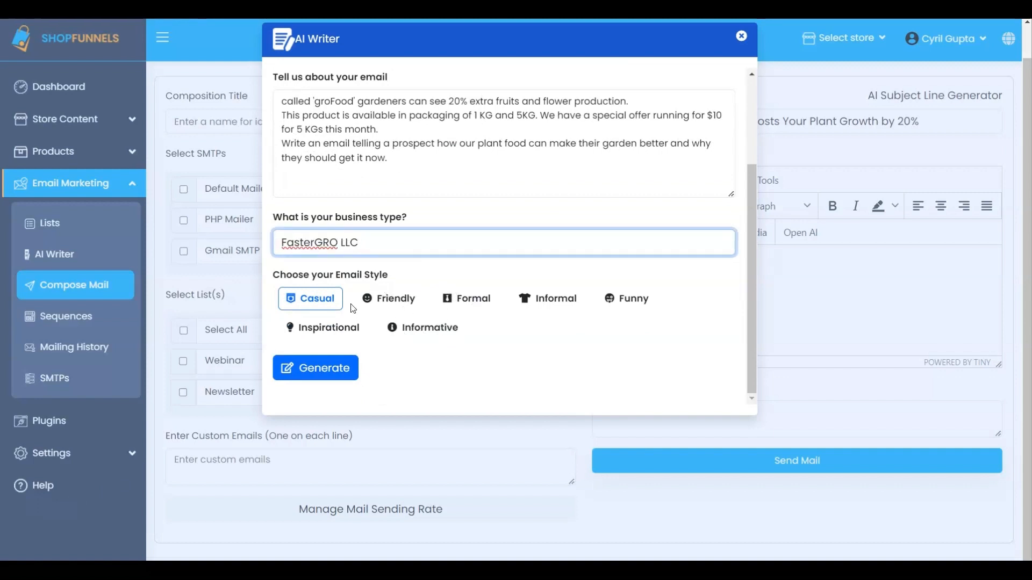
pyautogui.click(328, 304)
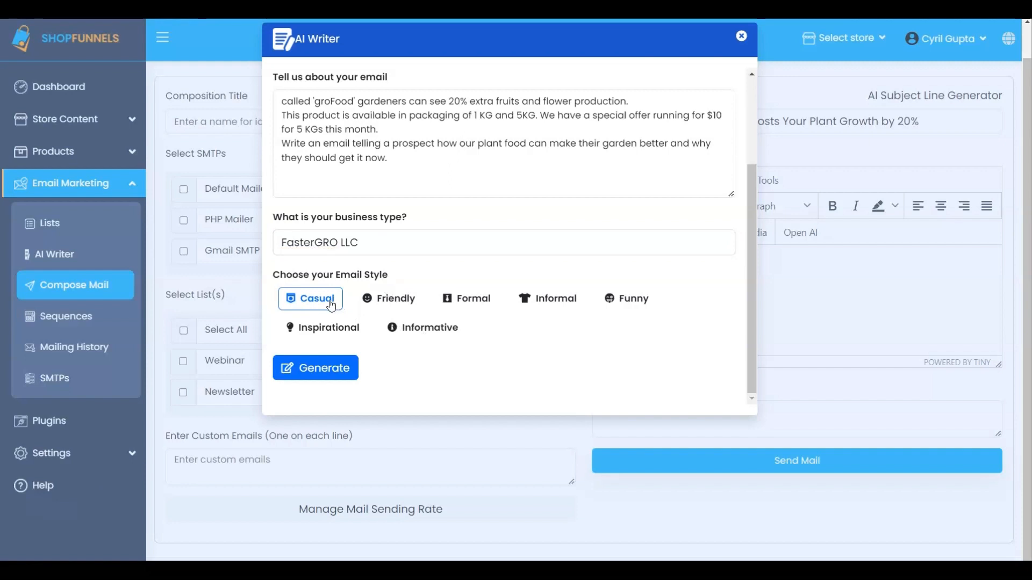
# Step: Generate the groFood email body, read through it, copy the text and close the AI Writer
pyautogui.click(338, 370)
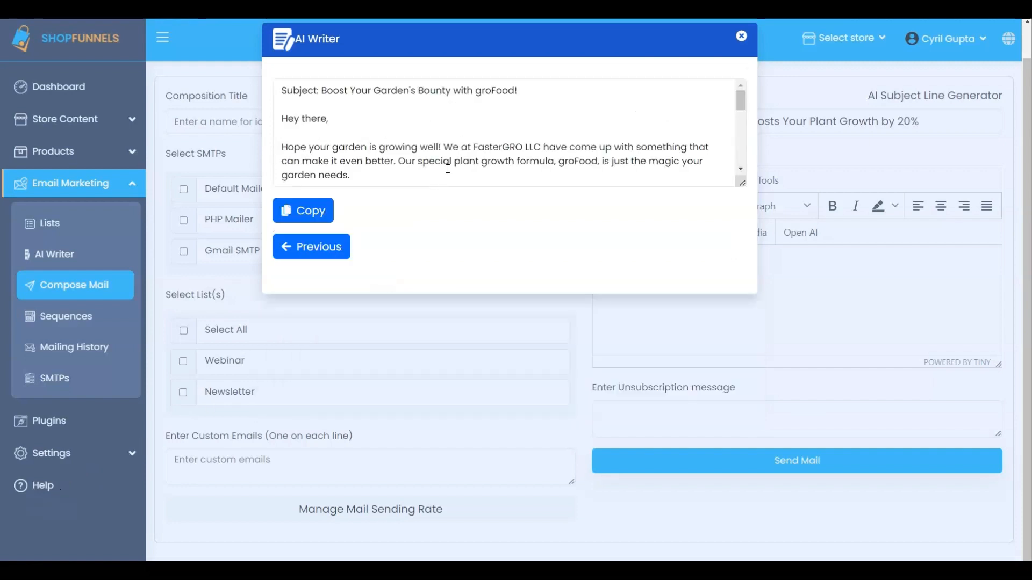
pyautogui.scroll(-3, 450, 153)
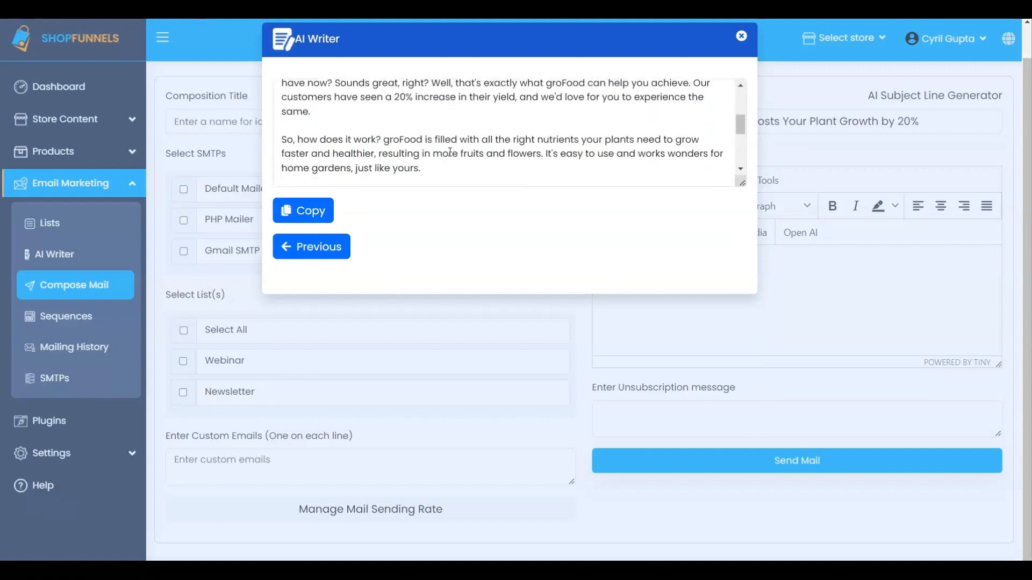
pyautogui.scroll(-5, 450, 153)
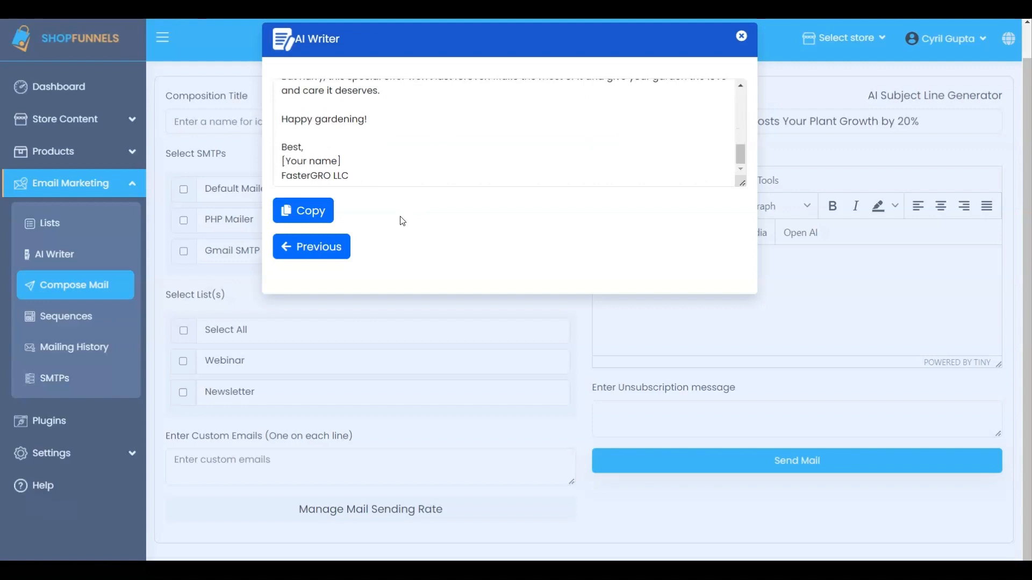
pyautogui.click(322, 219)
pyautogui.click(340, 247)
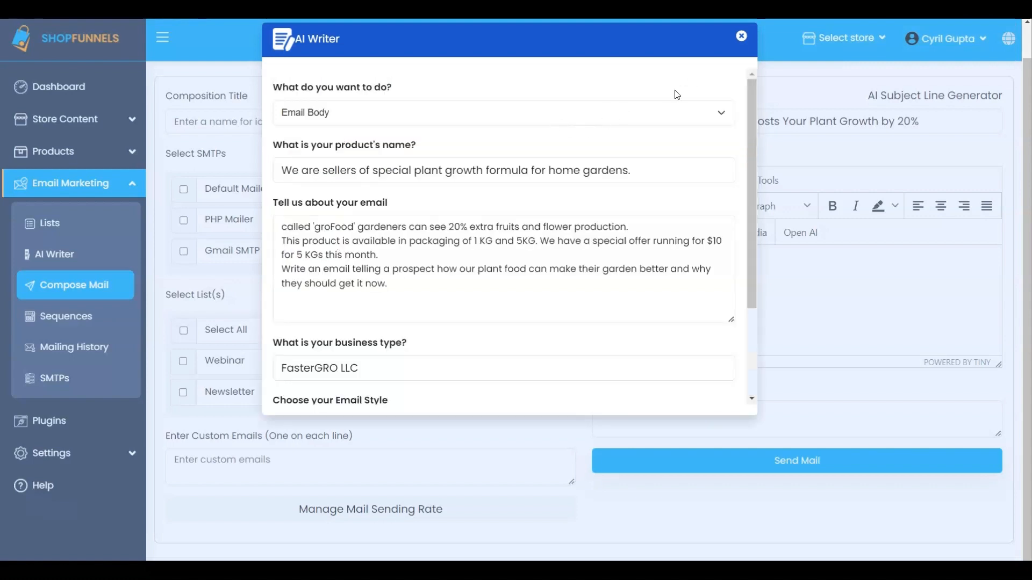
pyautogui.click(742, 36)
# Step: Paste the generated groFood email into the email content of the mail being composed
pyautogui.scroll(1, 616, 303)
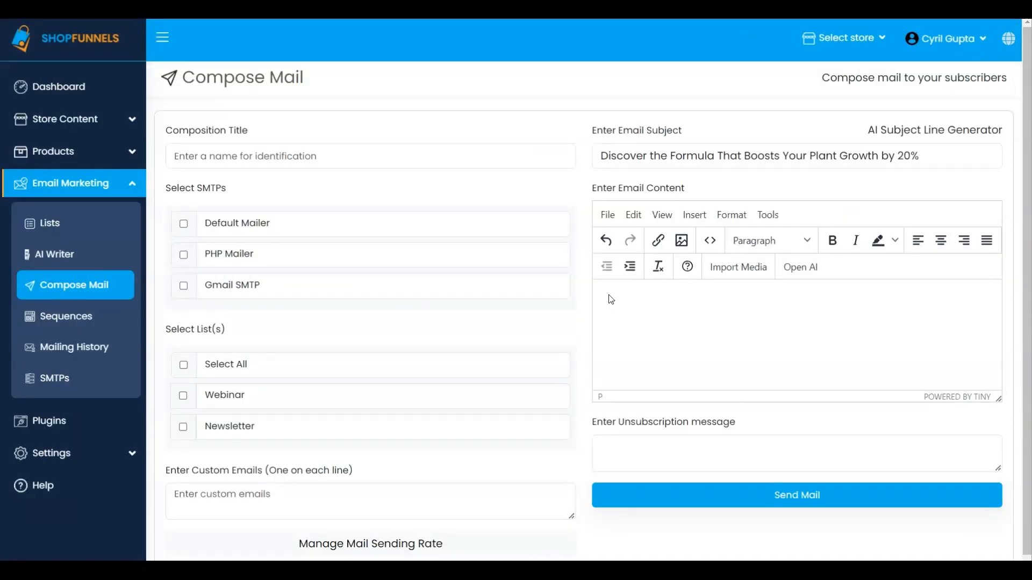
pyautogui.click(611, 299)
pyautogui.hotkey('ctrl', 'v')
pyautogui.scroll(5, 679, 327)
# Step: Examine which content types the email editor's AI Writer offers and close it without choosing another one
pyautogui.click(804, 263)
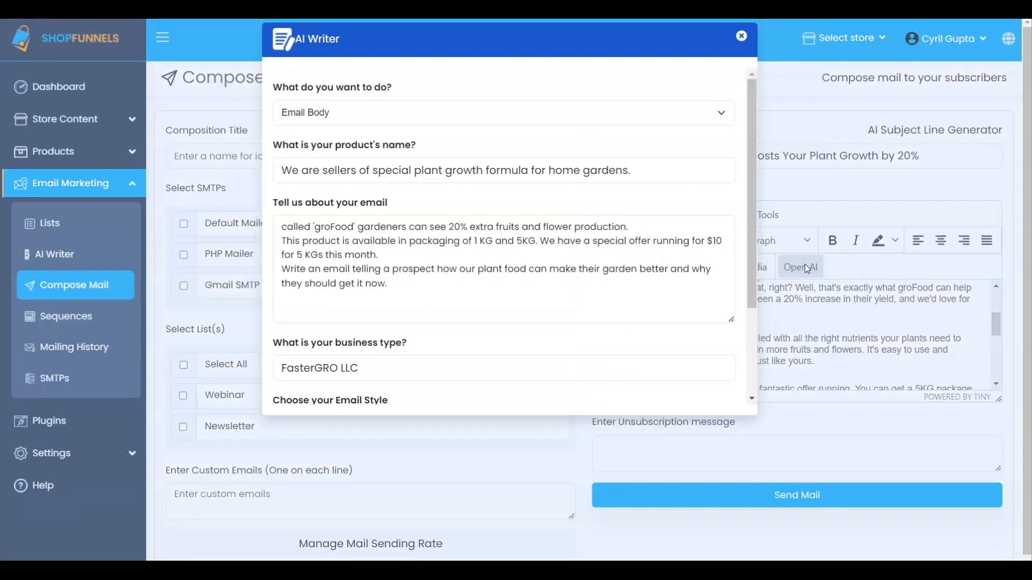
pyautogui.click(424, 117)
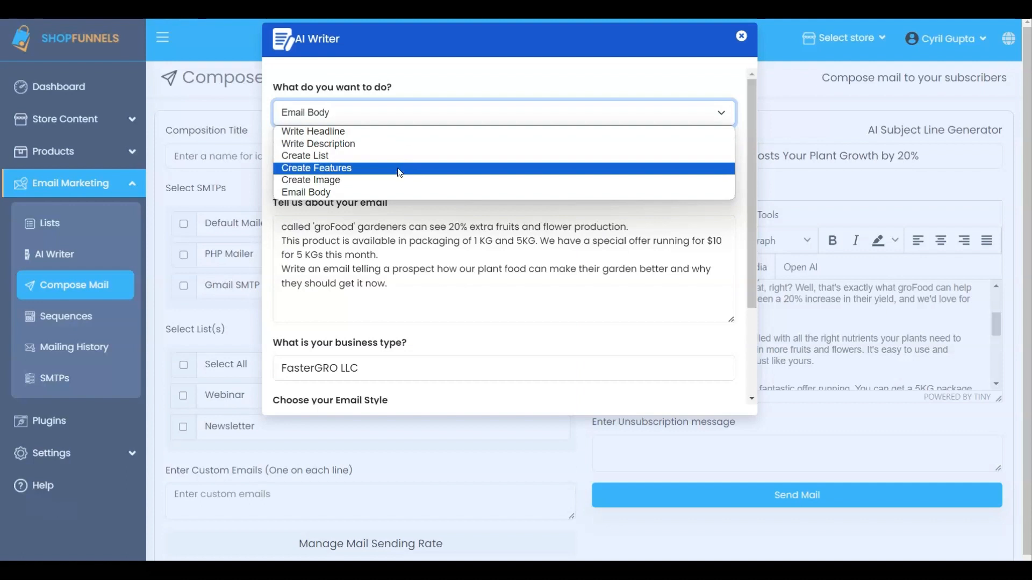
pyautogui.click(743, 42)
pyautogui.click(742, 36)
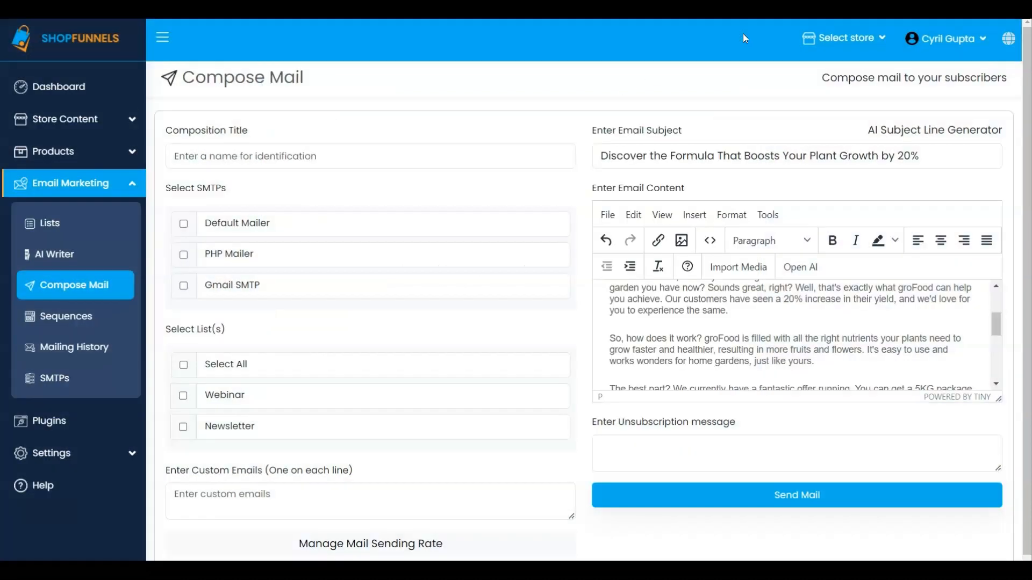